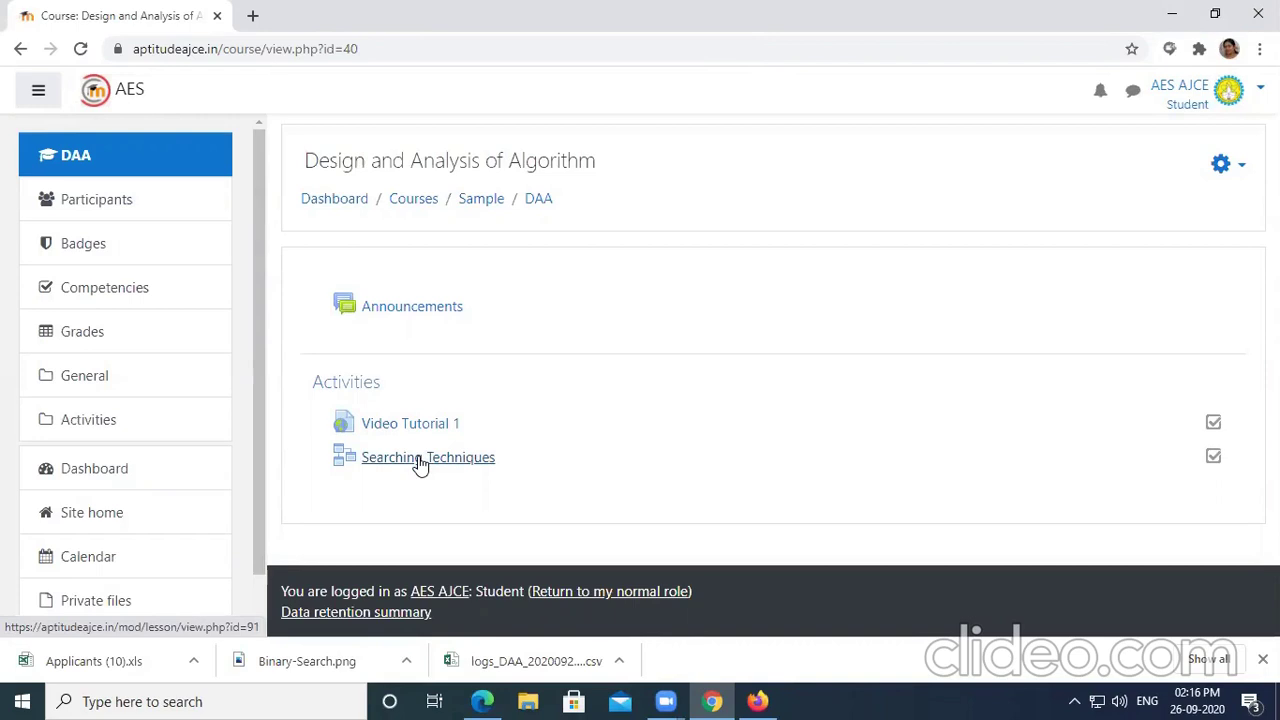
Step: Open the Searching Techniques lesson, review its Binary Search content page and proceed to that page's question
{"action": "left_click", "coordinate": [420, 460]}
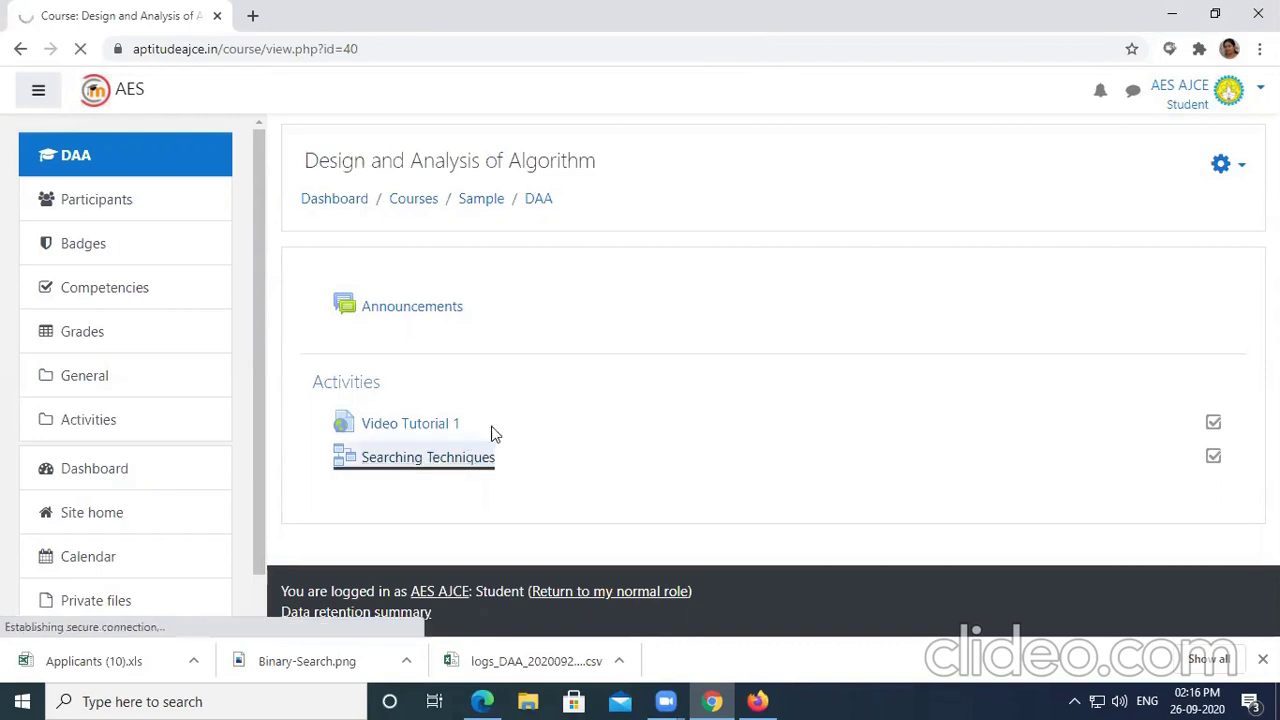
{"action": "scroll", "coordinate": [548, 397], "scroll_direction": "down", "scroll_amount": 1}
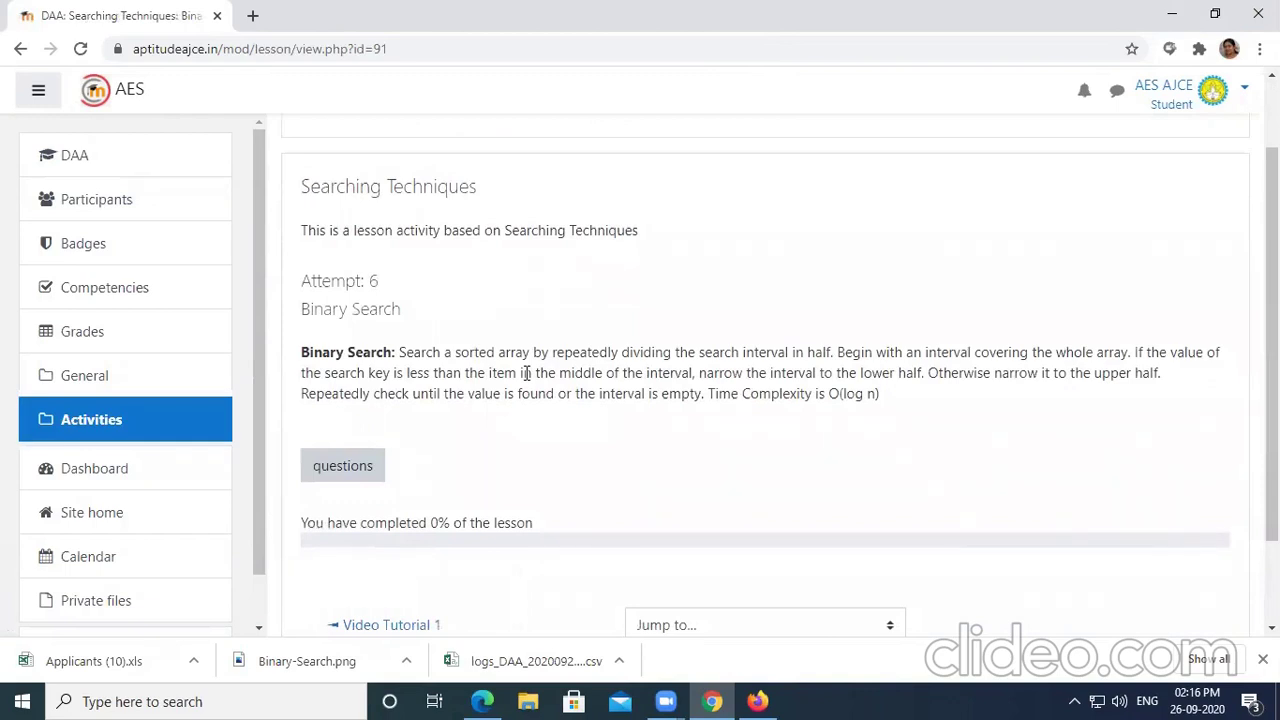
{"action": "left_click_drag", "start_coordinate": [311, 309], "coordinate": [405, 310]}
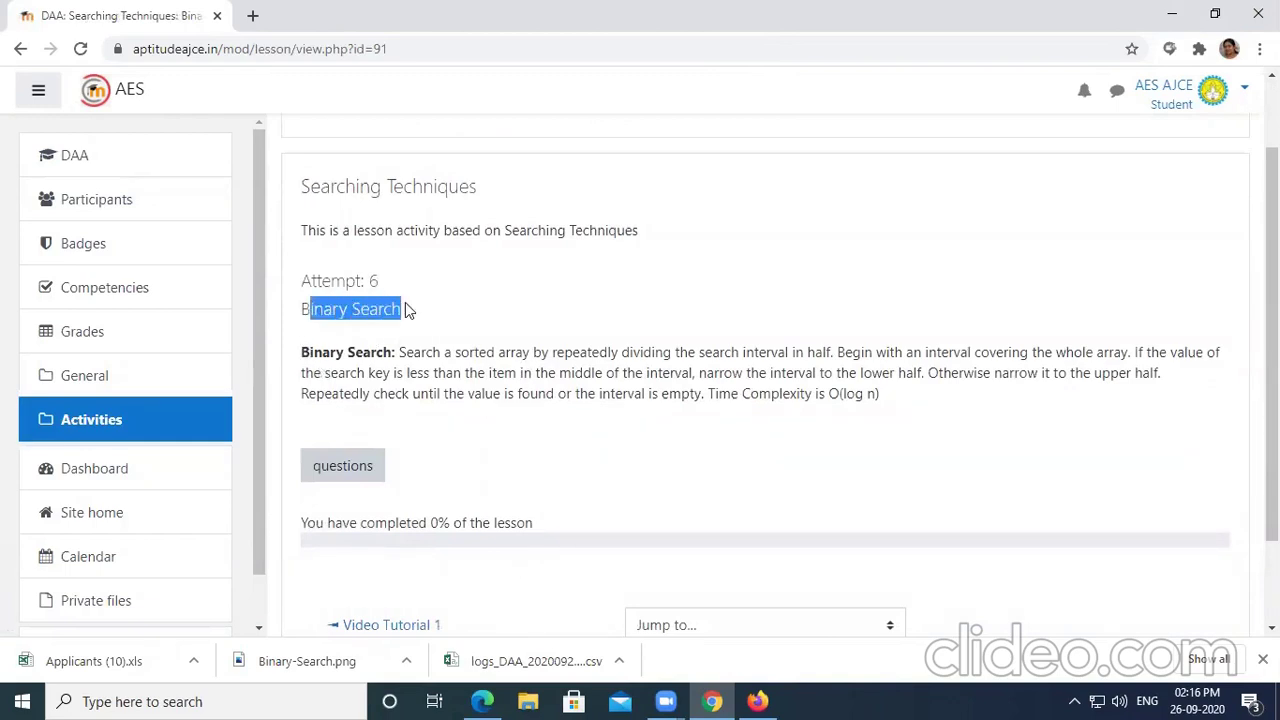
{"action": "left_click", "coordinate": [430, 312]}
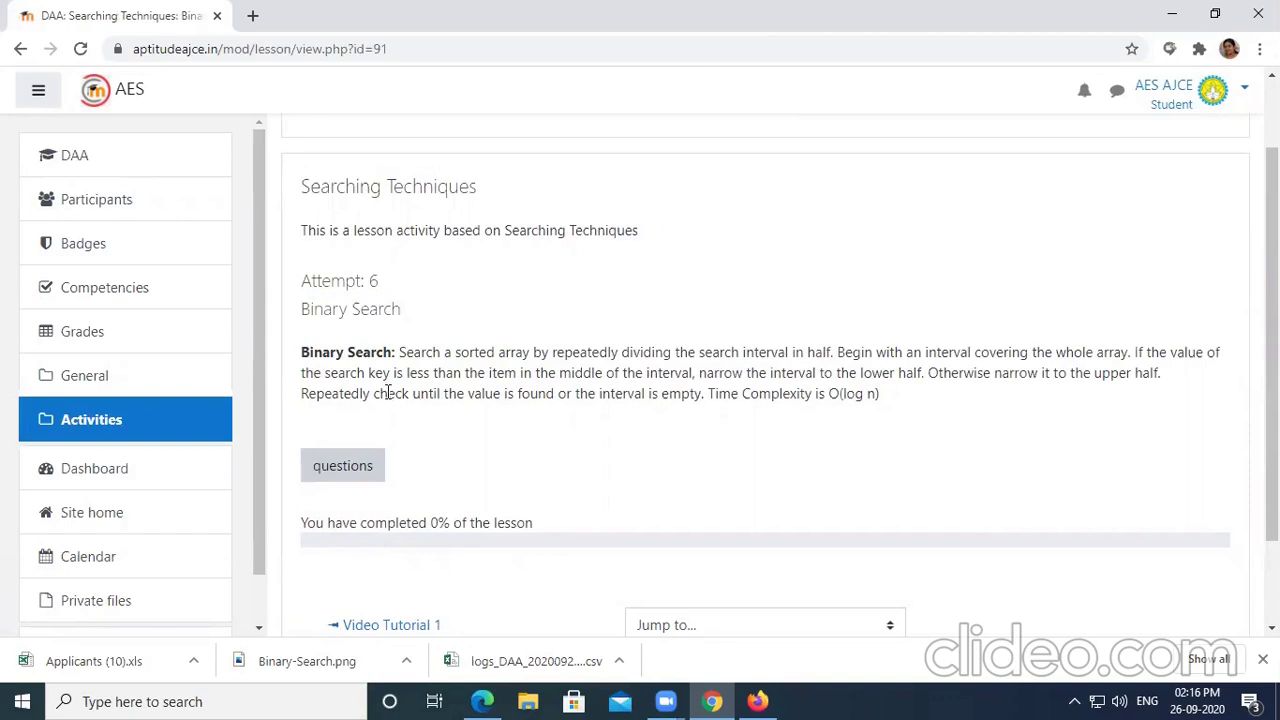
{"action": "scroll", "coordinate": [380, 380], "scroll_direction": "down", "scroll_amount": 1}
{"action": "left_click", "coordinate": [358, 375]}
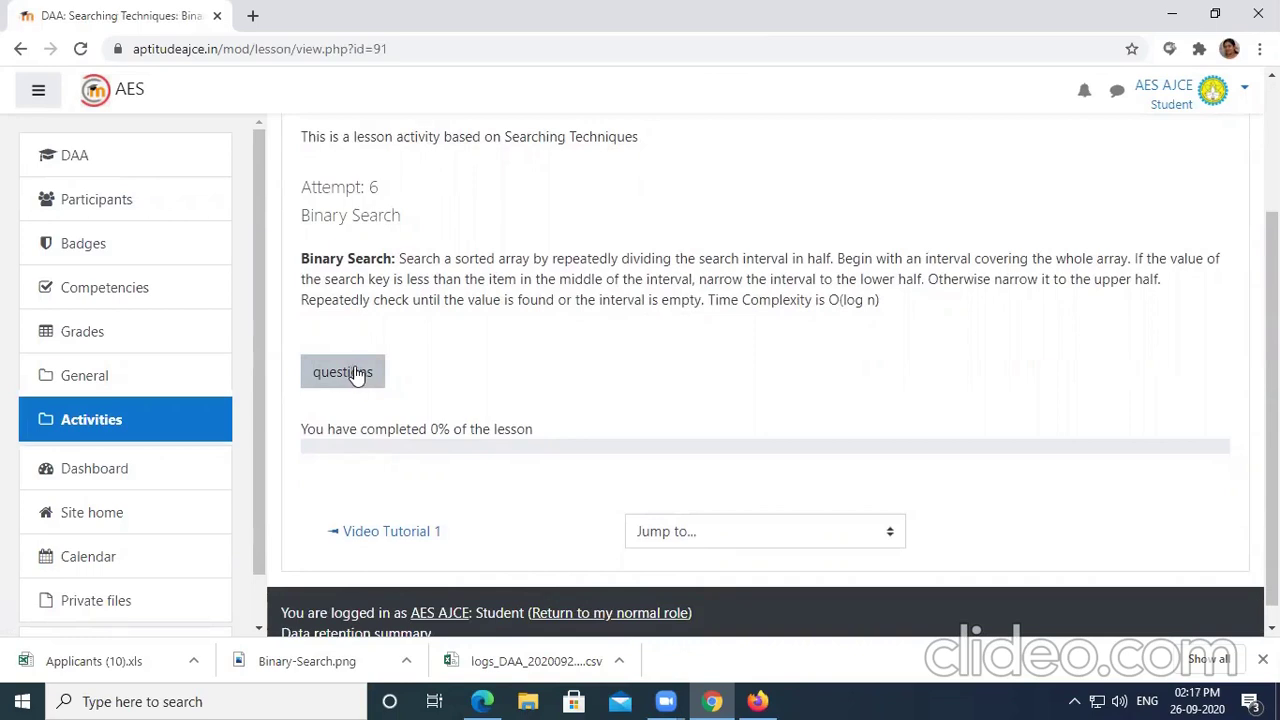
{"action": "left_click", "coordinate": [357, 374]}
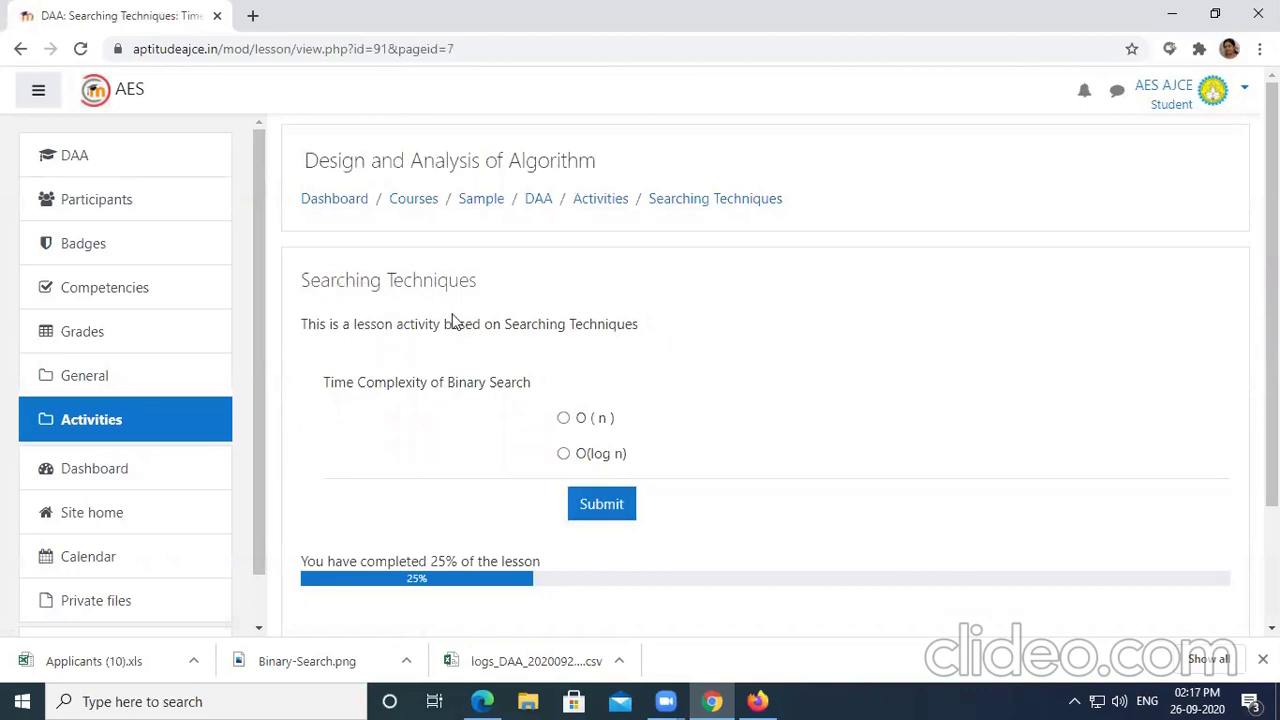
Step: Answer the Time Complexity of Binary Search question with O ( n ), submit it and continue the lesson
{"action": "scroll", "coordinate": [440, 350], "scroll_direction": "down", "scroll_amount": 3}
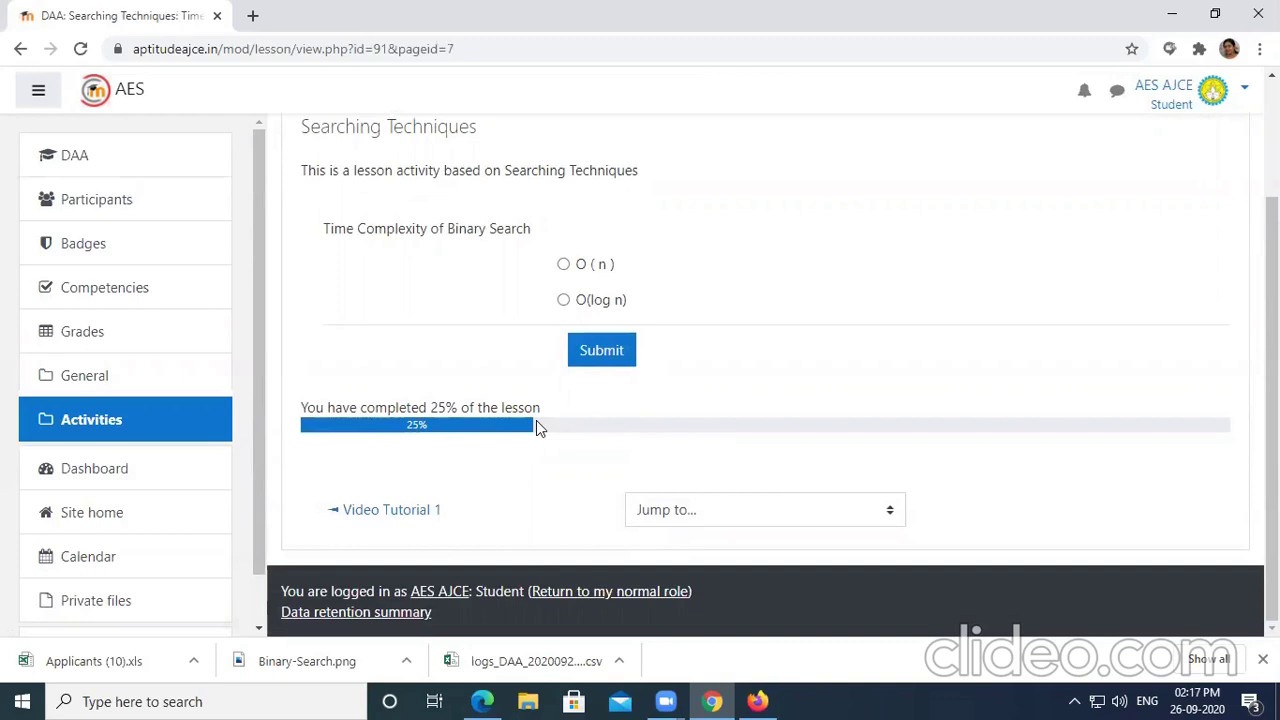
{"action": "scroll", "coordinate": [394, 311], "scroll_direction": "up", "scroll_amount": 2}
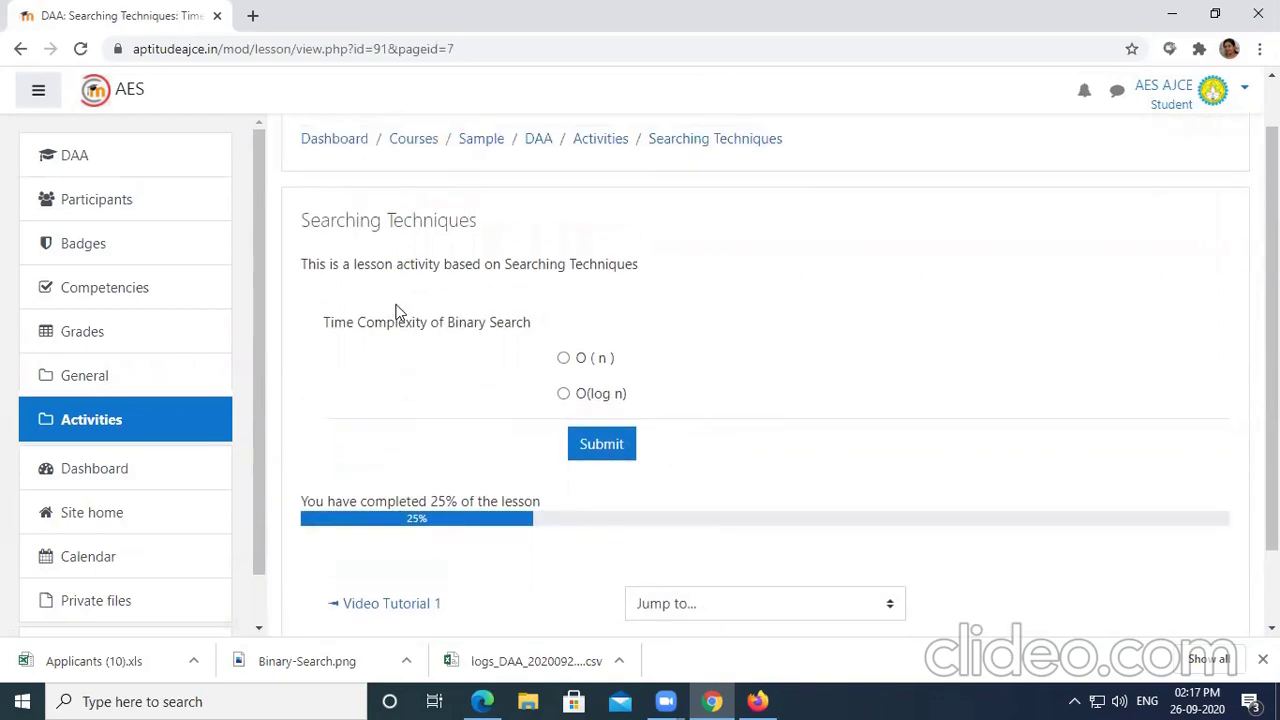
{"action": "left_click_drag", "start_coordinate": [320, 322], "coordinate": [528, 319]}
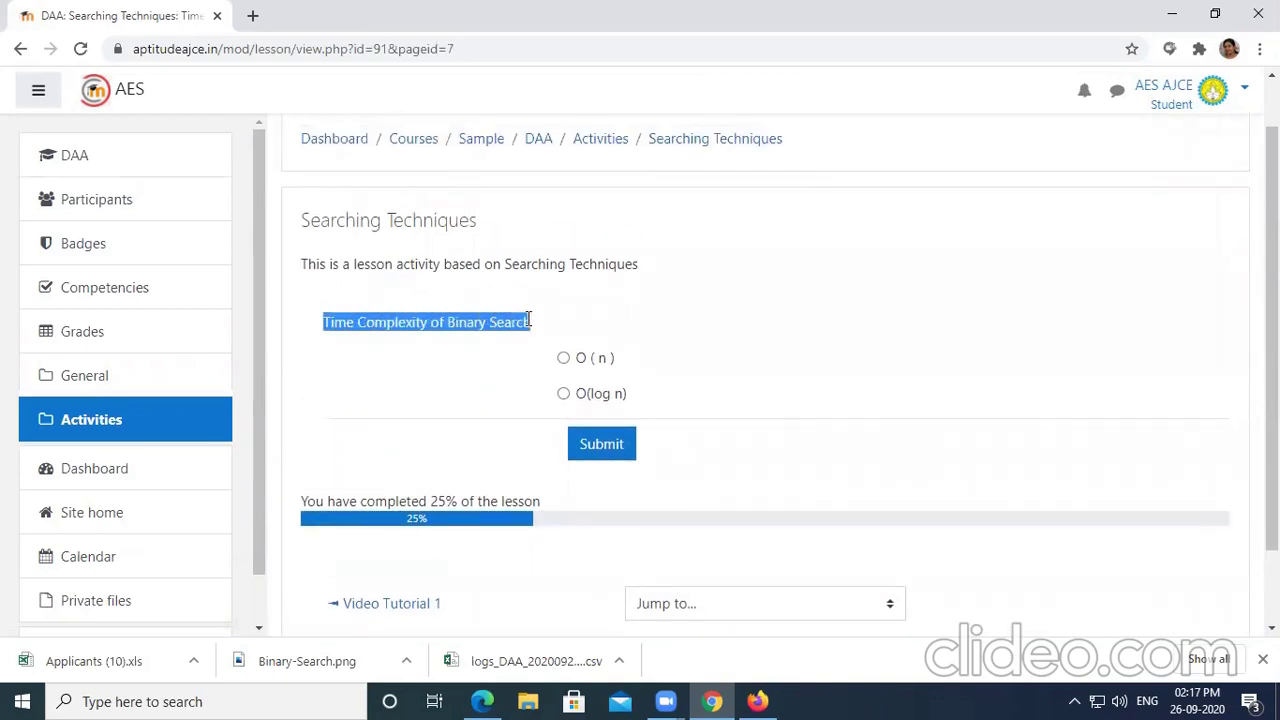
{"action": "left_click_drag", "start_coordinate": [577, 357], "coordinate": [628, 396]}
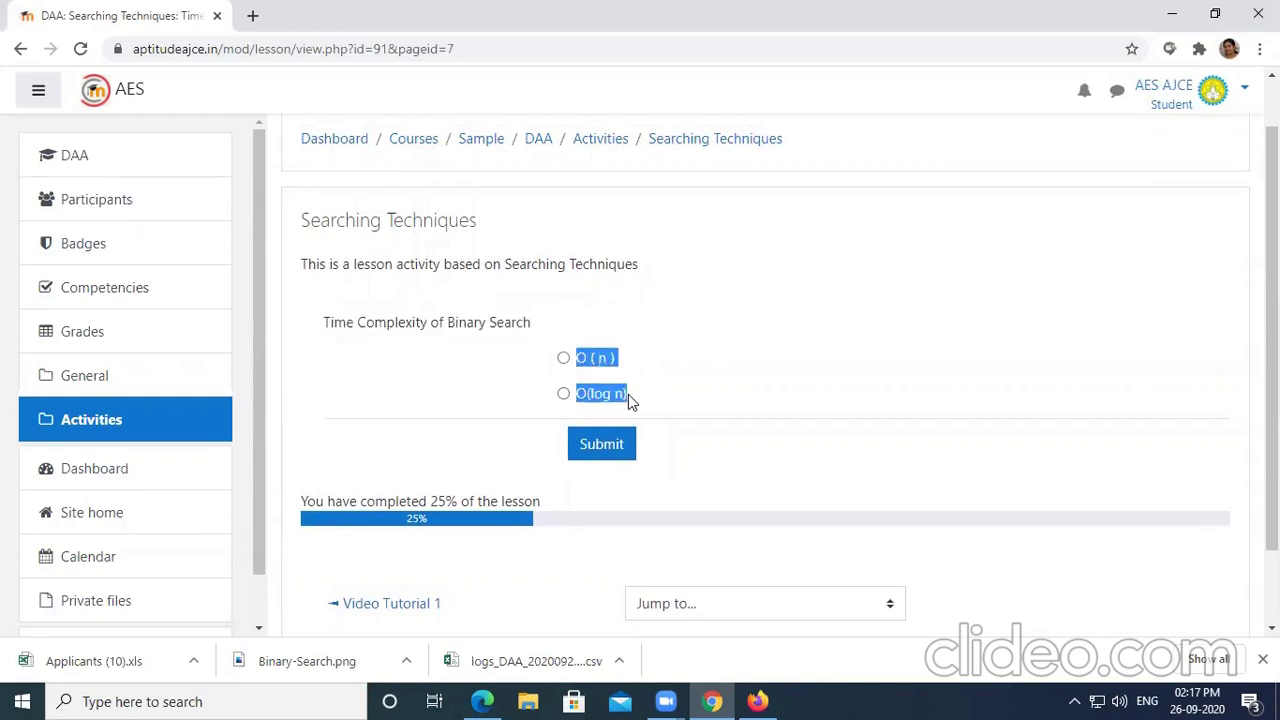
{"action": "left_click", "coordinate": [686, 360]}
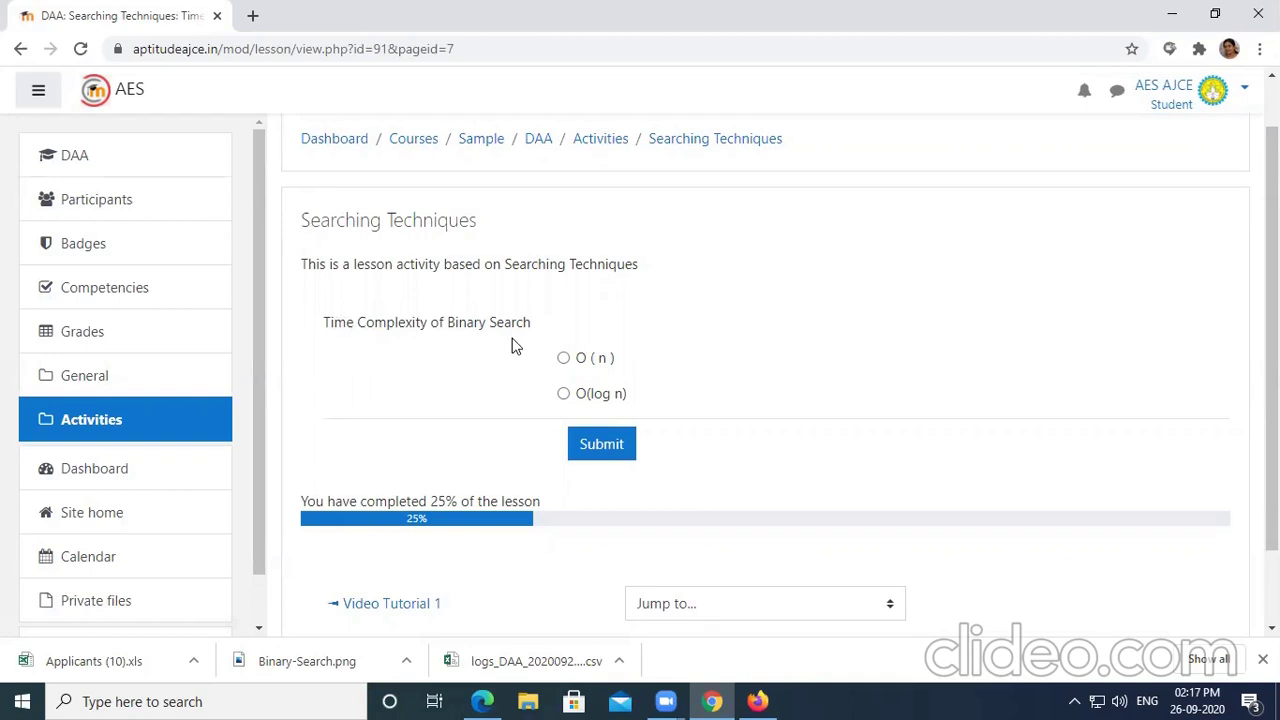
{"action": "left_click", "coordinate": [563, 360]}
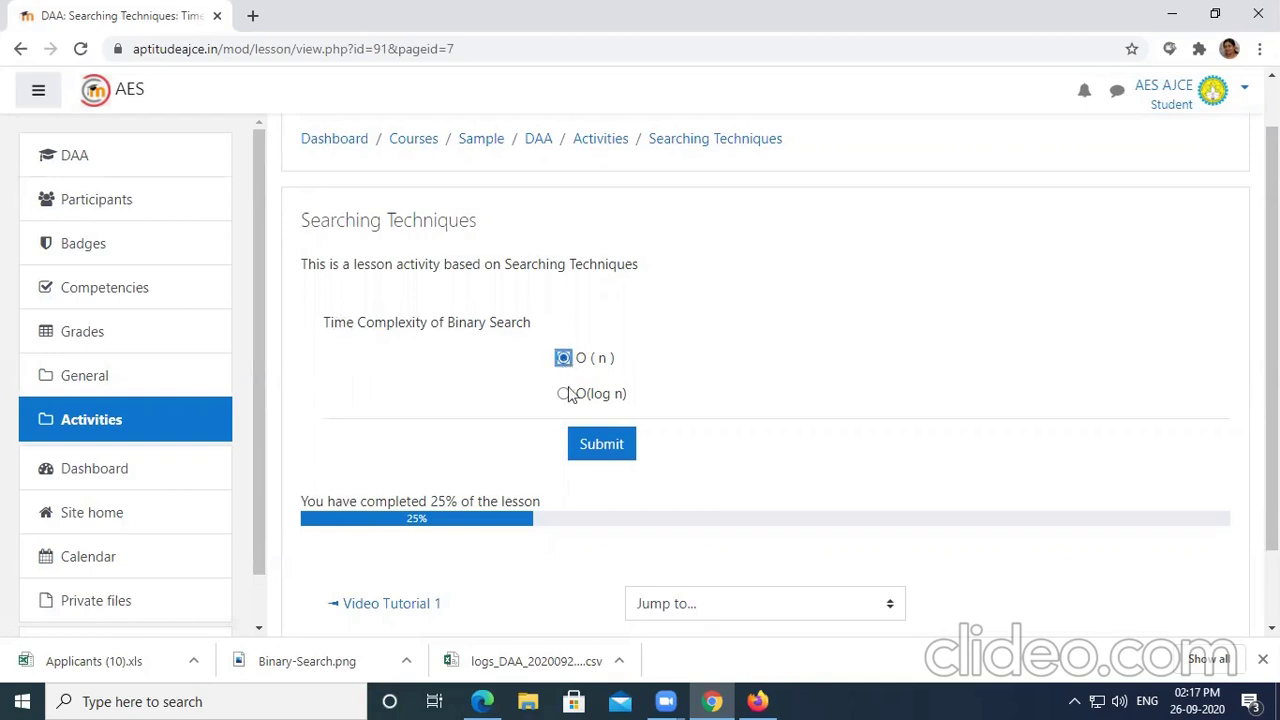
{"action": "left_click", "coordinate": [601, 447]}
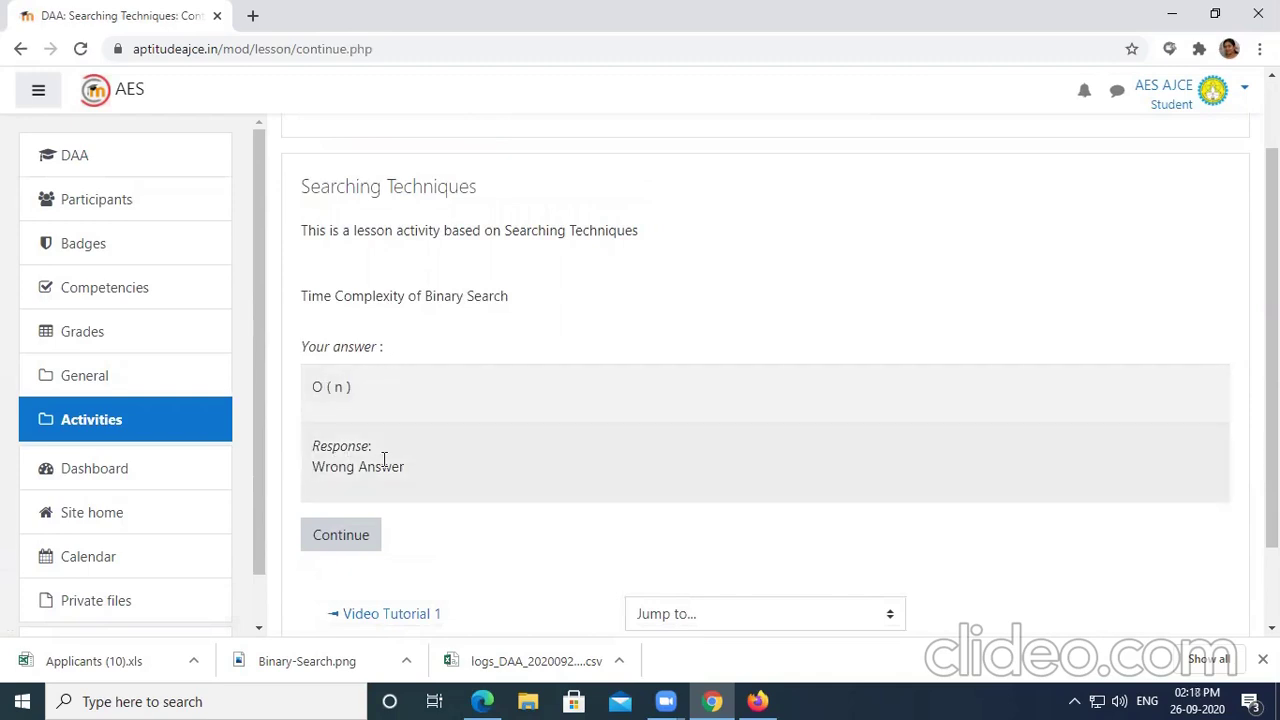
{"action": "left_click", "coordinate": [340, 537]}
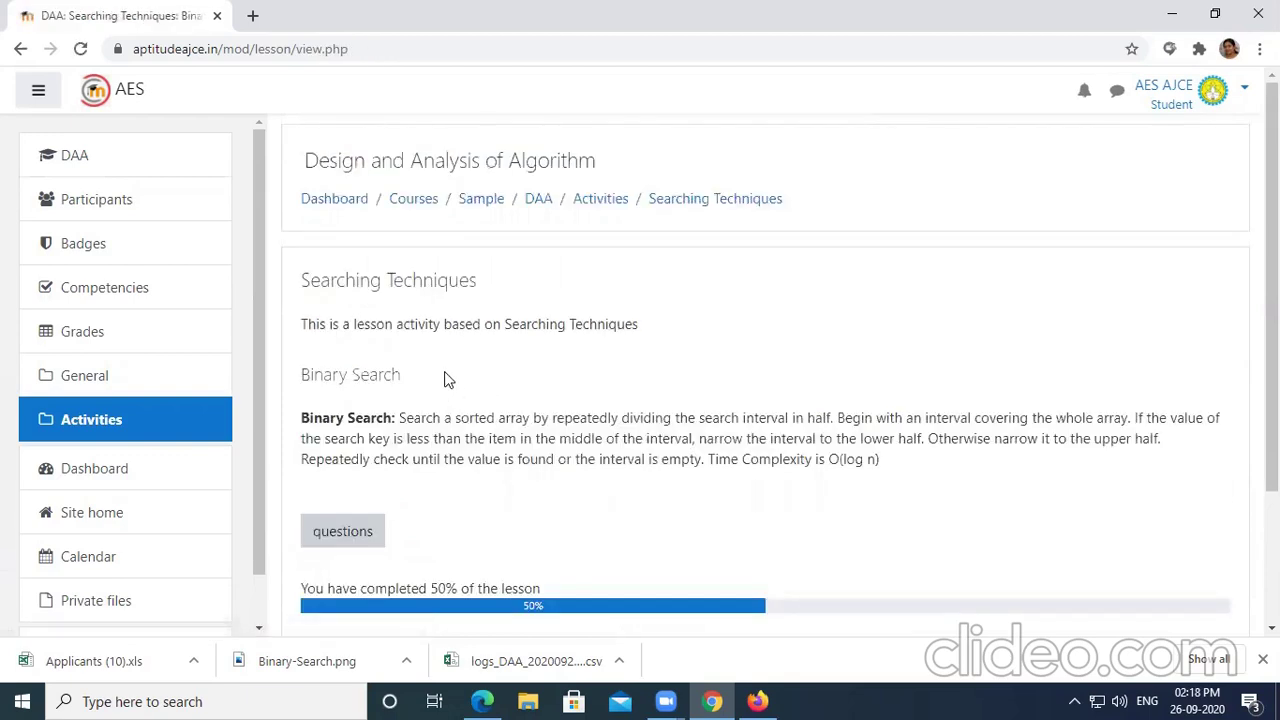
Step: Return to the Binary Search question from its content page, submit O(log n) as the answer and continue
{"action": "scroll", "coordinate": [429, 380], "scroll_direction": "down", "scroll_amount": 3}
{"action": "triple_click", "coordinate": [316, 192]}
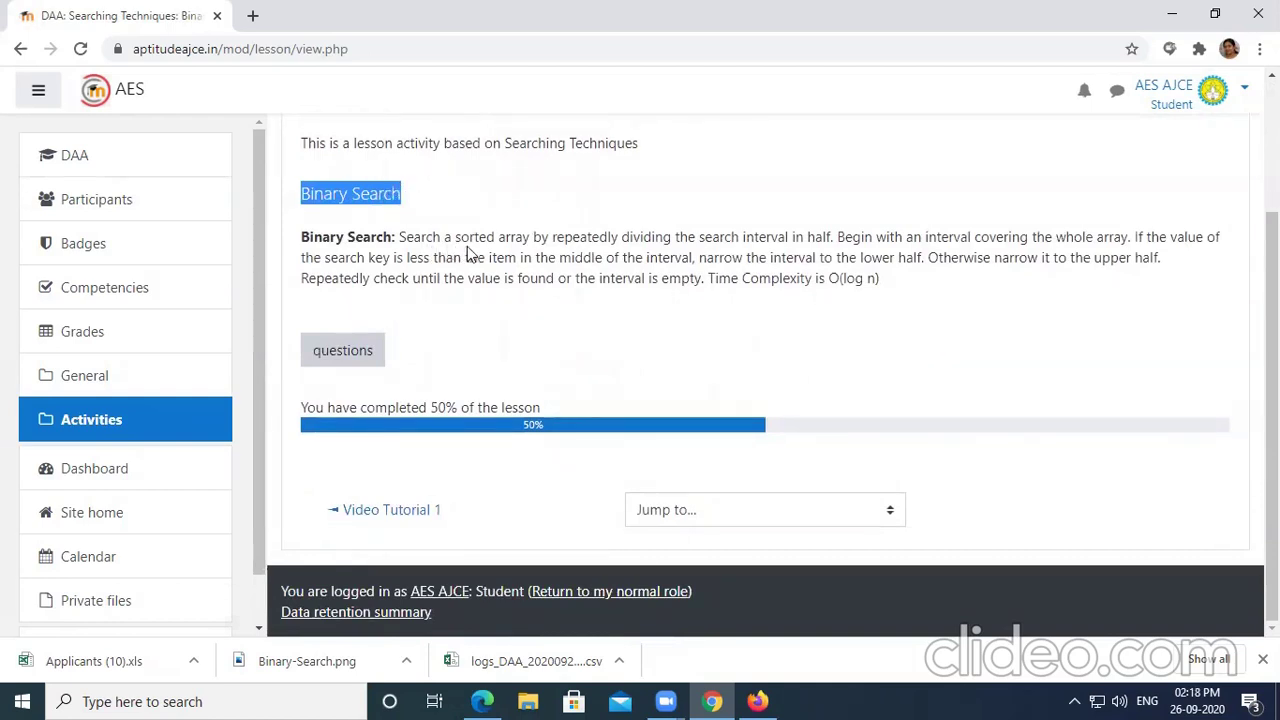
{"action": "left_click", "coordinate": [350, 355]}
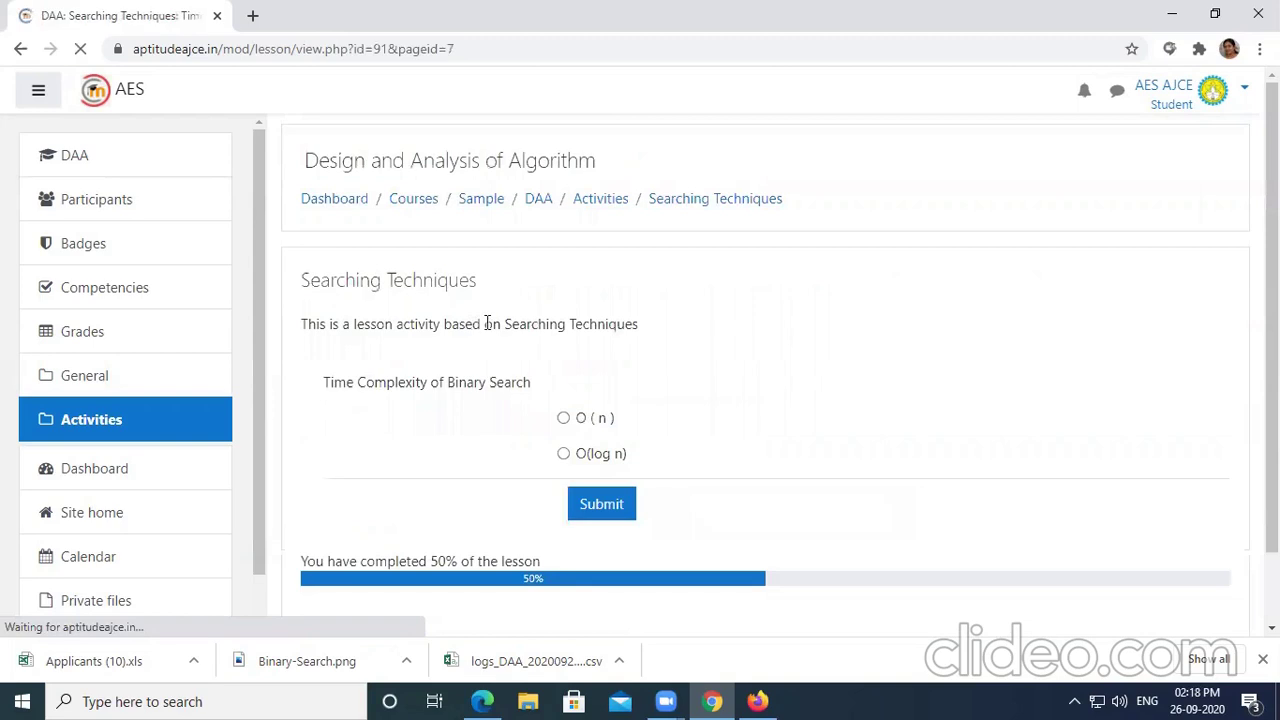
{"action": "scroll", "coordinate": [716, 343], "scroll_direction": "down", "scroll_amount": 2}
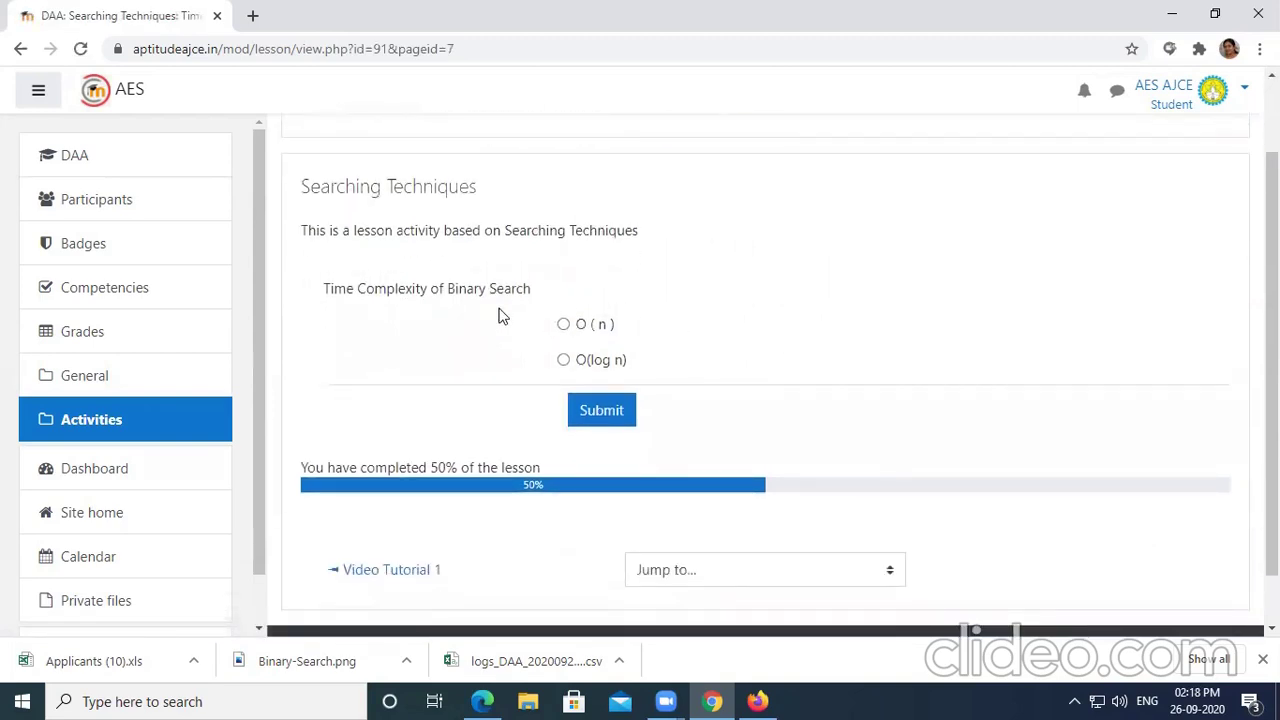
{"action": "left_click", "coordinate": [560, 361]}
{"action": "left_click", "coordinate": [597, 410]}
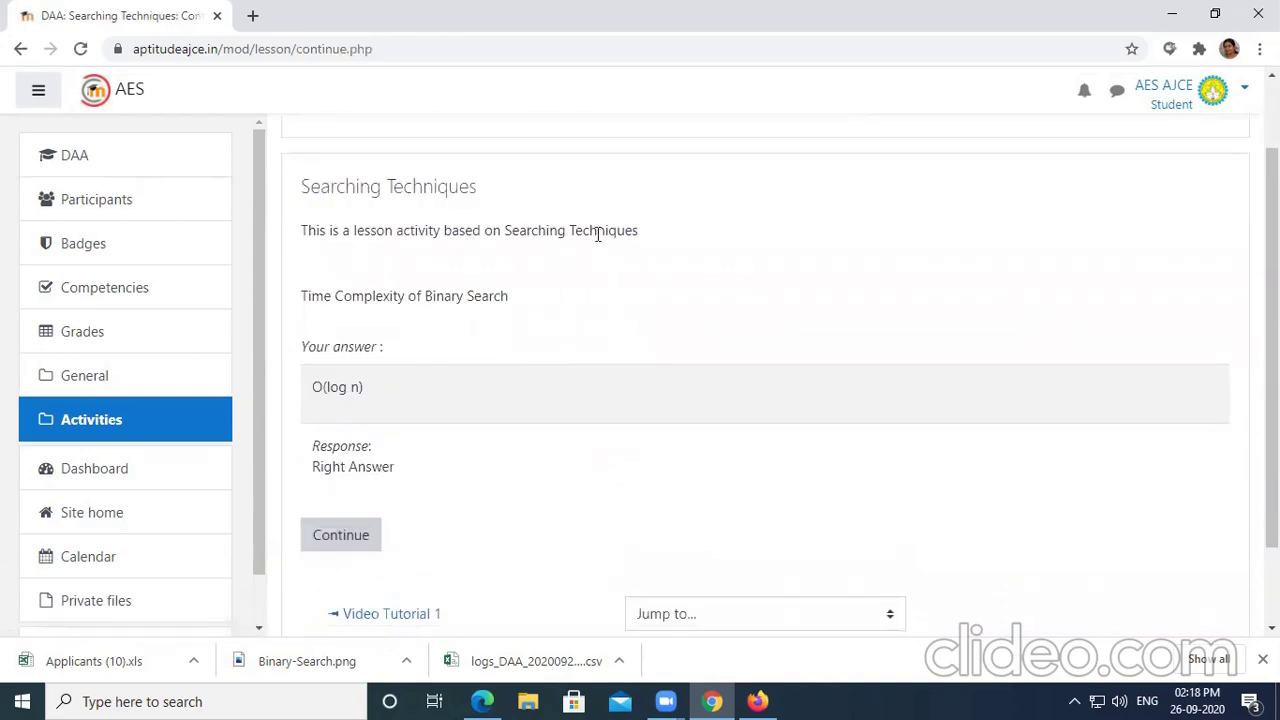
{"action": "left_click", "coordinate": [342, 535]}
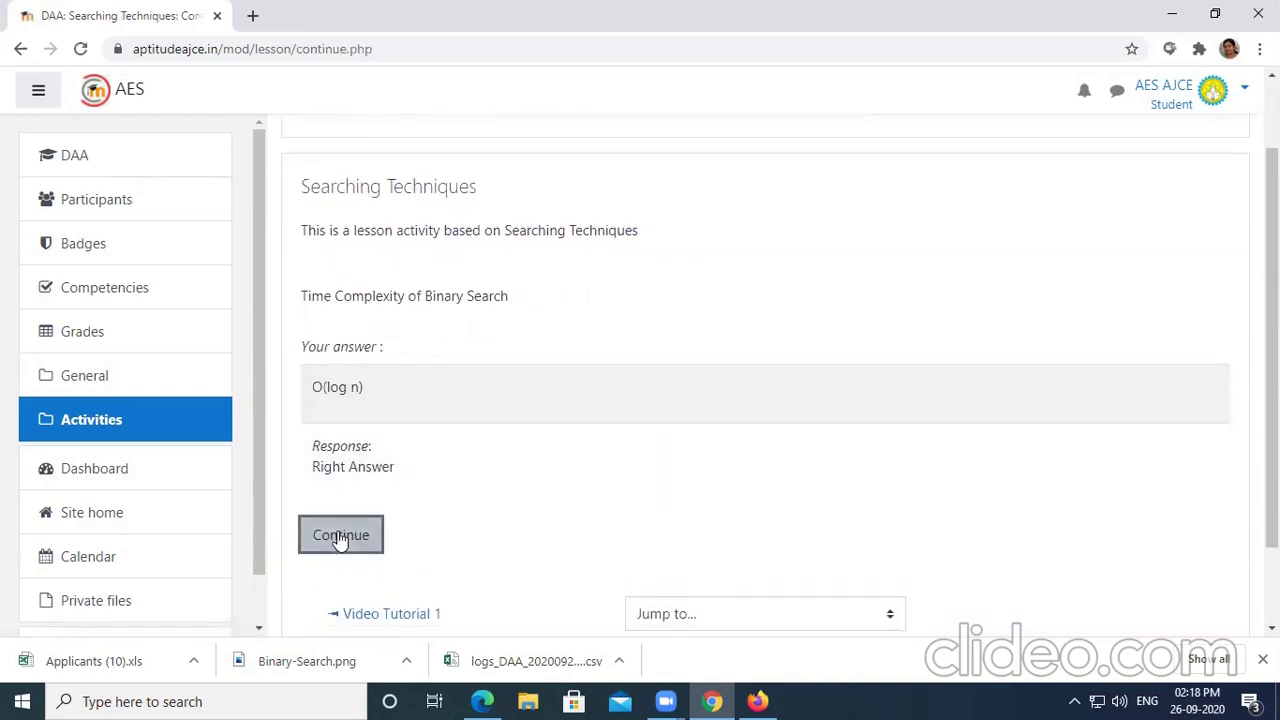
Step: Review the Linear search content page and proceed to its question
{"action": "scroll", "coordinate": [523, 320], "scroll_direction": "down", "scroll_amount": 1}
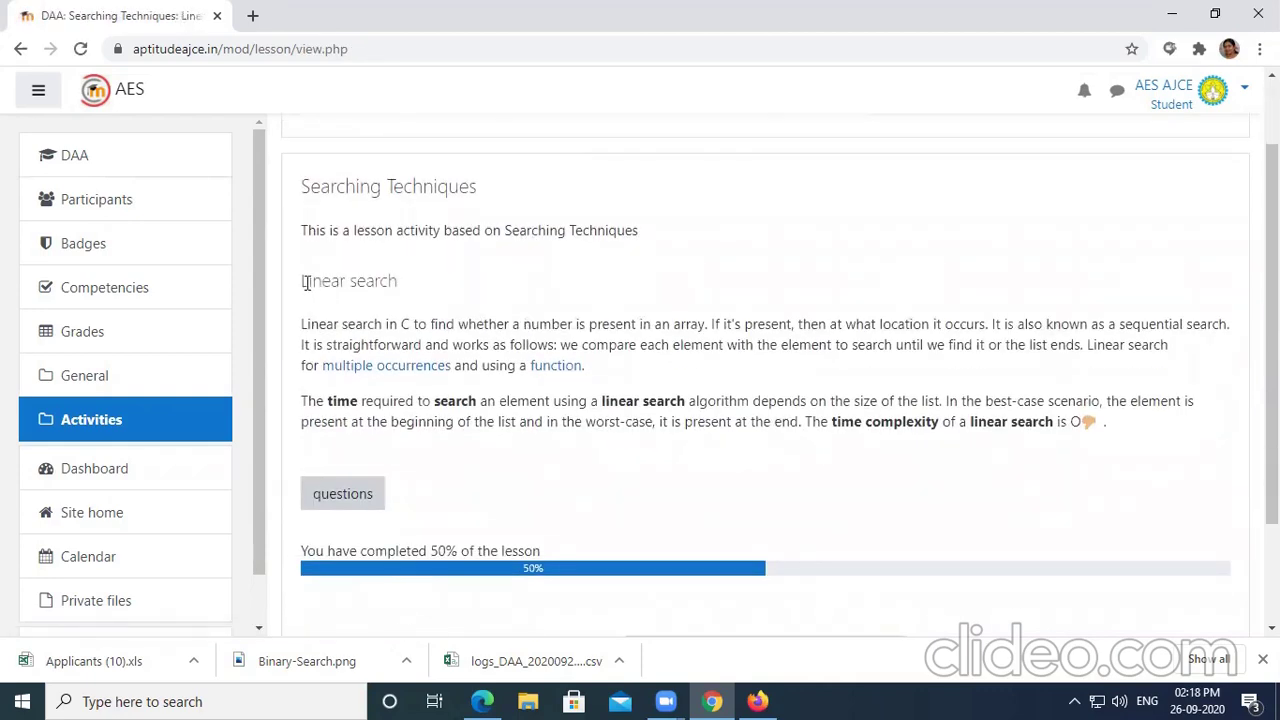
{"action": "left_click_drag", "start_coordinate": [301, 281], "coordinate": [403, 286]}
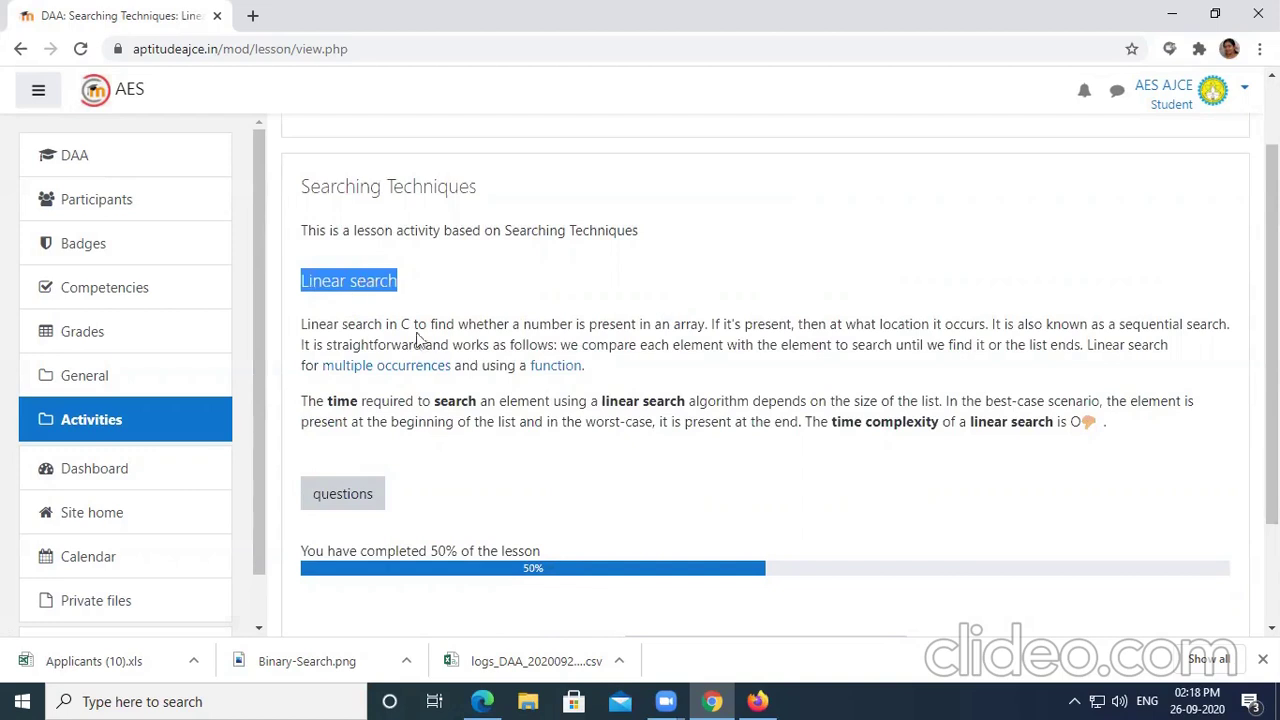
{"action": "scroll", "coordinate": [429, 337], "scroll_direction": "down", "scroll_amount": 1}
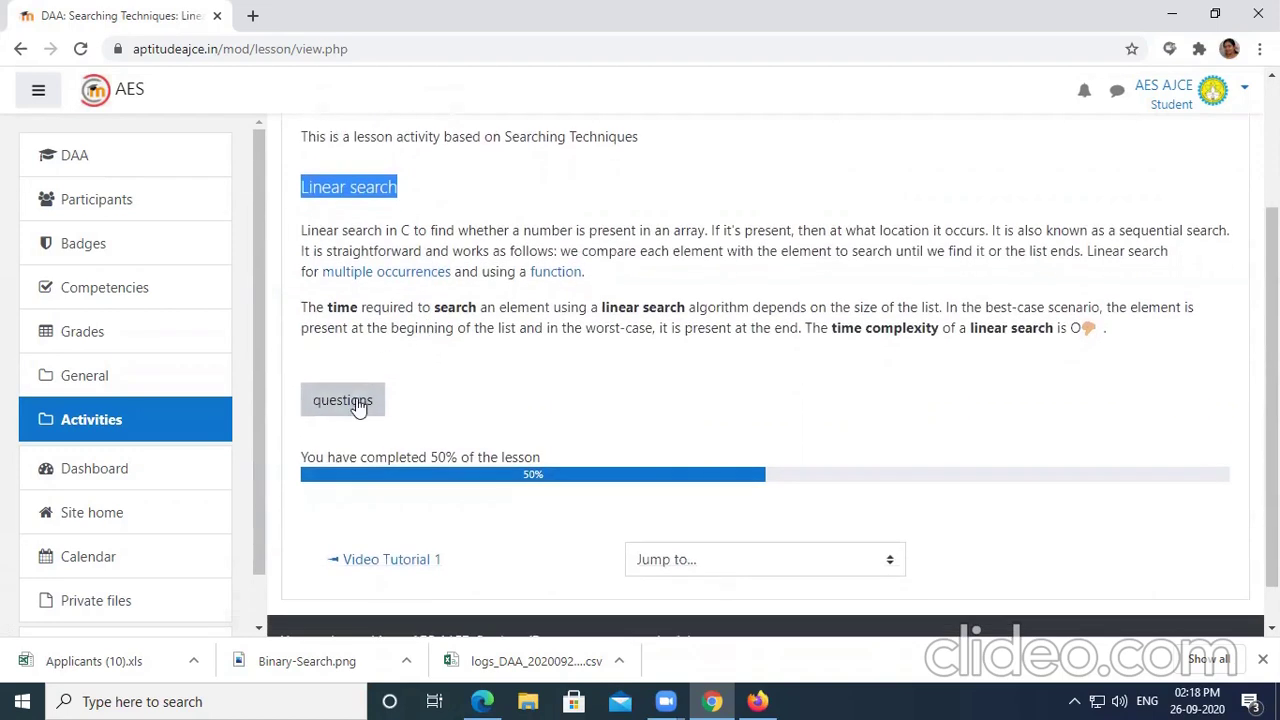
{"action": "left_click", "coordinate": [362, 402]}
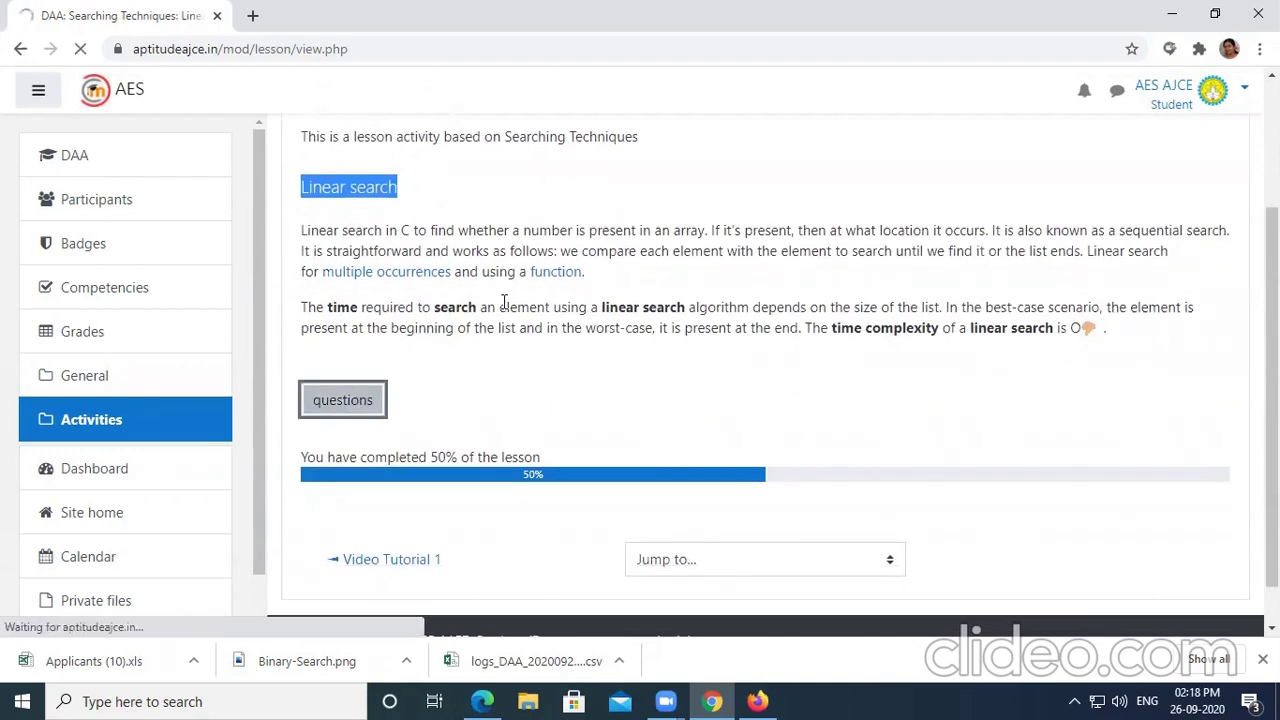
Step: Answer the Time Complexity of Linear Search question with O ( n ), submit it and continue to the lesson's end
{"action": "scroll", "coordinate": [460, 335], "scroll_direction": "down", "scroll_amount": 1}
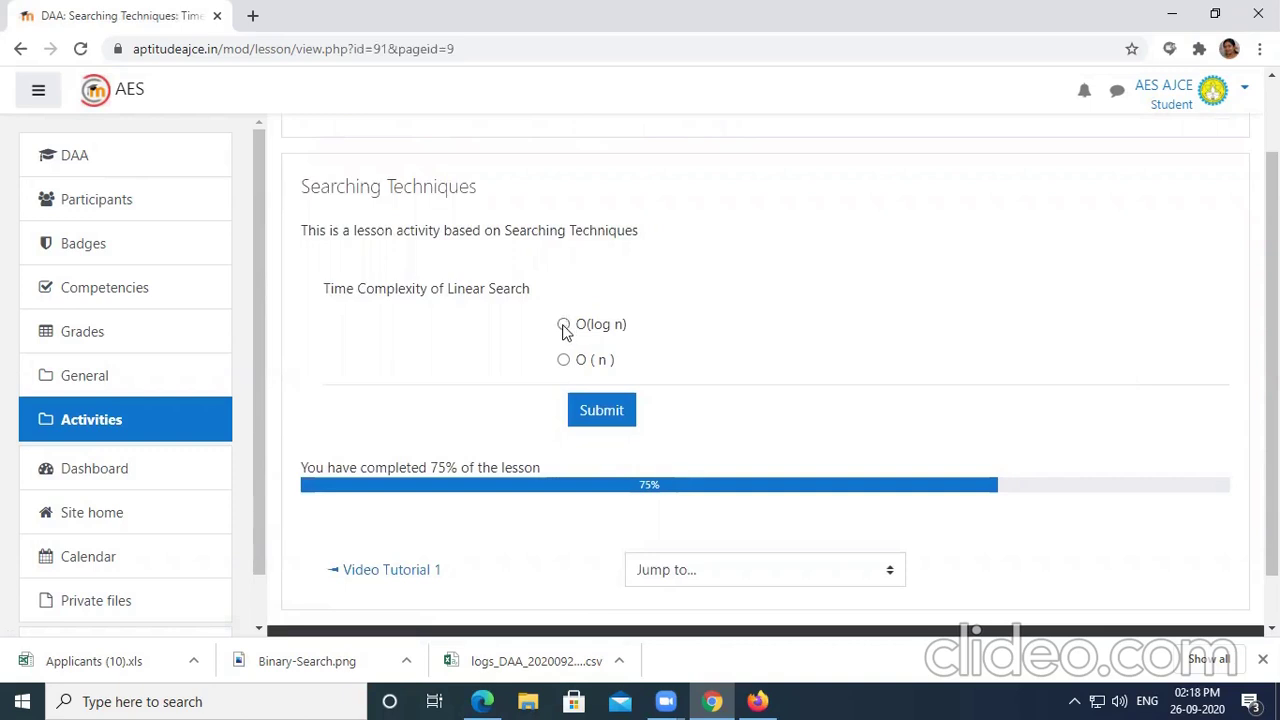
{"action": "left_click", "coordinate": [563, 360]}
{"action": "left_click", "coordinate": [607, 413]}
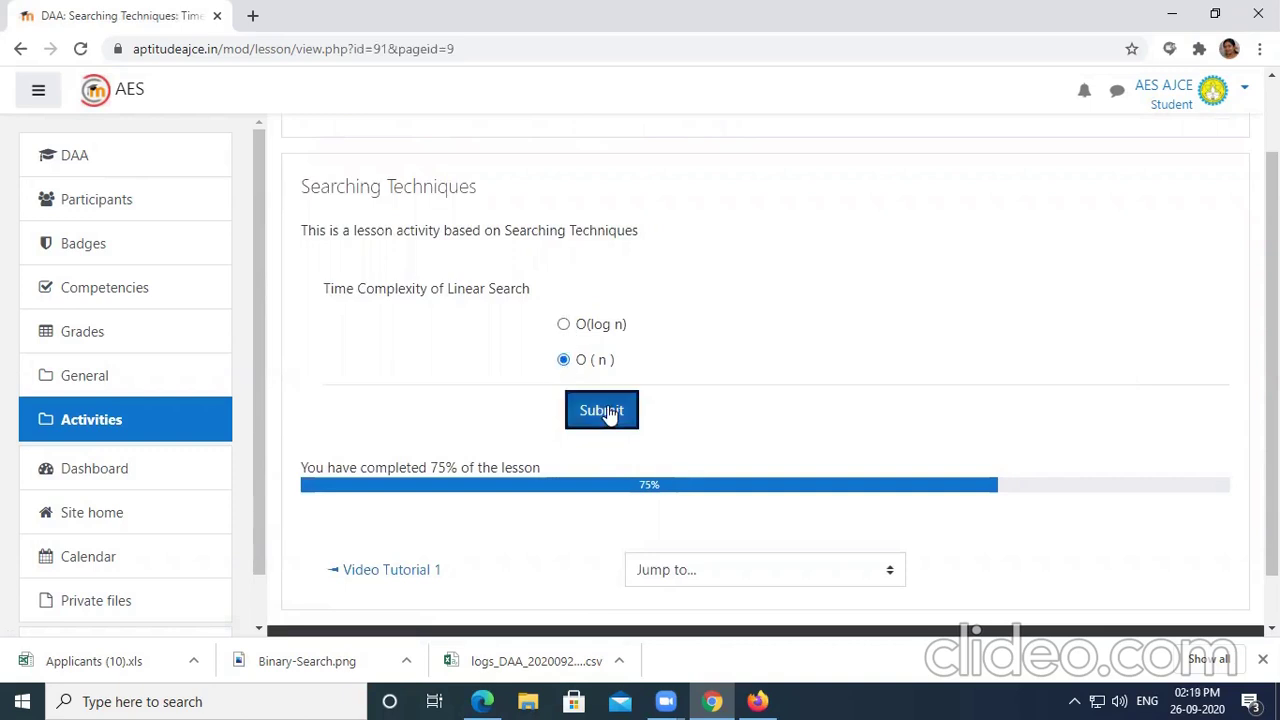
{"action": "scroll", "coordinate": [489, 366], "scroll_direction": "down", "scroll_amount": 2}
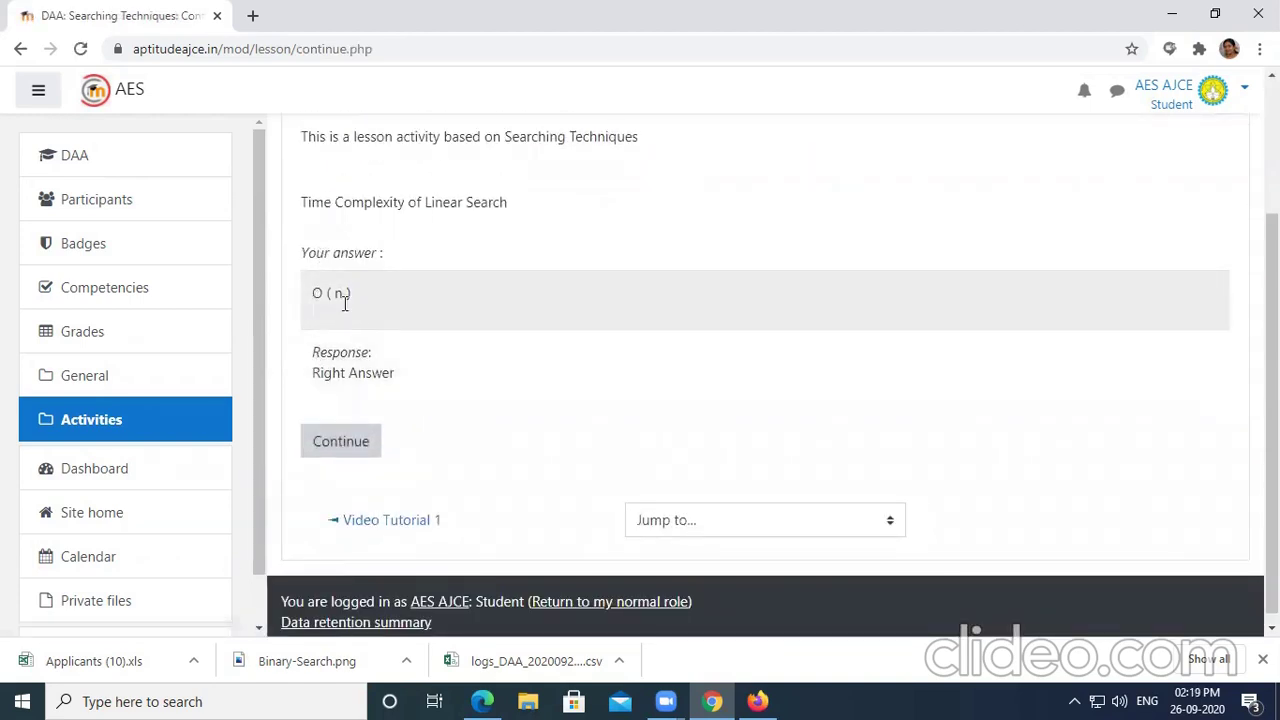
{"action": "left_click_drag", "start_coordinate": [309, 374], "coordinate": [398, 383]}
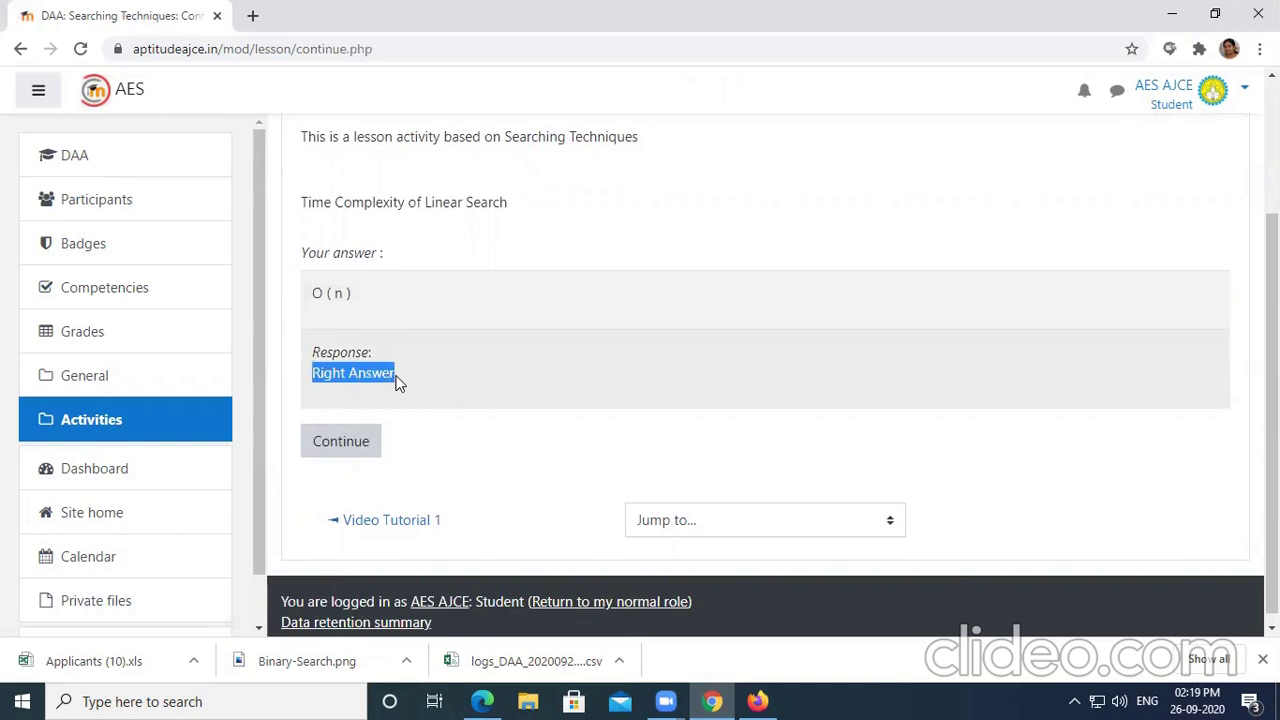
{"action": "left_click", "coordinate": [357, 451]}
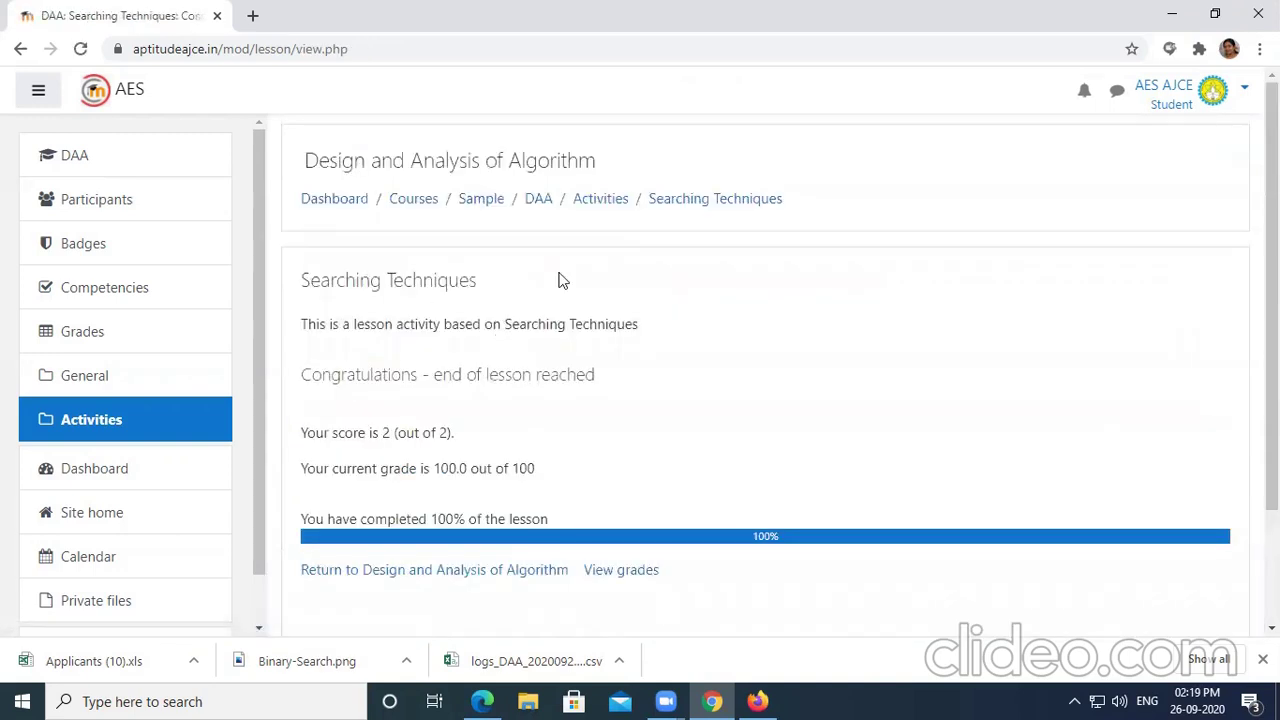
Step: Examine the score, current grade and completion percentage on the end-of-lesson page
{"action": "scroll", "coordinate": [387, 230], "scroll_direction": "down", "scroll_amount": 1}
{"action": "left_click_drag", "start_coordinate": [443, 282], "coordinate": [532, 283]}
{"action": "left_click", "coordinate": [597, 364]}
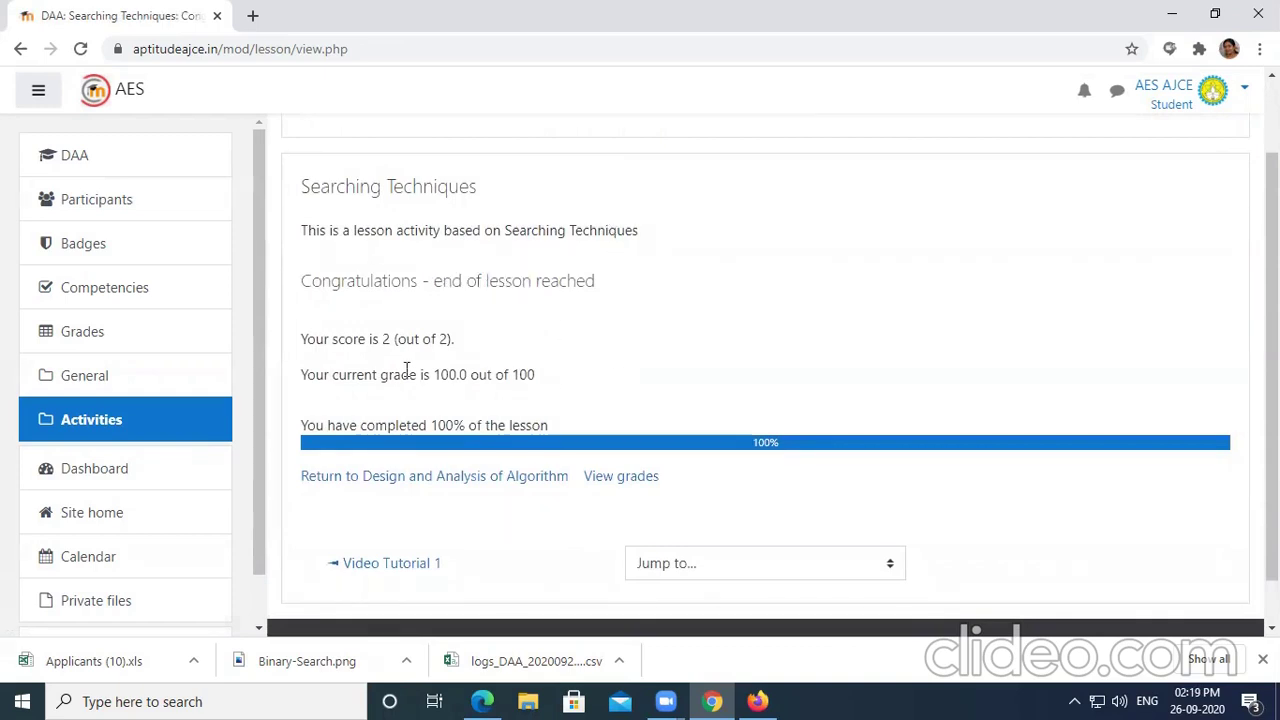
{"action": "left_click_drag", "start_coordinate": [296, 341], "coordinate": [466, 338]}
{"action": "left_click", "coordinate": [532, 368]}
{"action": "left_click_drag", "start_coordinate": [302, 373], "coordinate": [449, 364]}
{"action": "left_click", "coordinate": [493, 368]}
{"action": "left_click_drag", "start_coordinate": [303, 425], "coordinate": [560, 427]}
{"action": "left_click", "coordinate": [583, 392]}
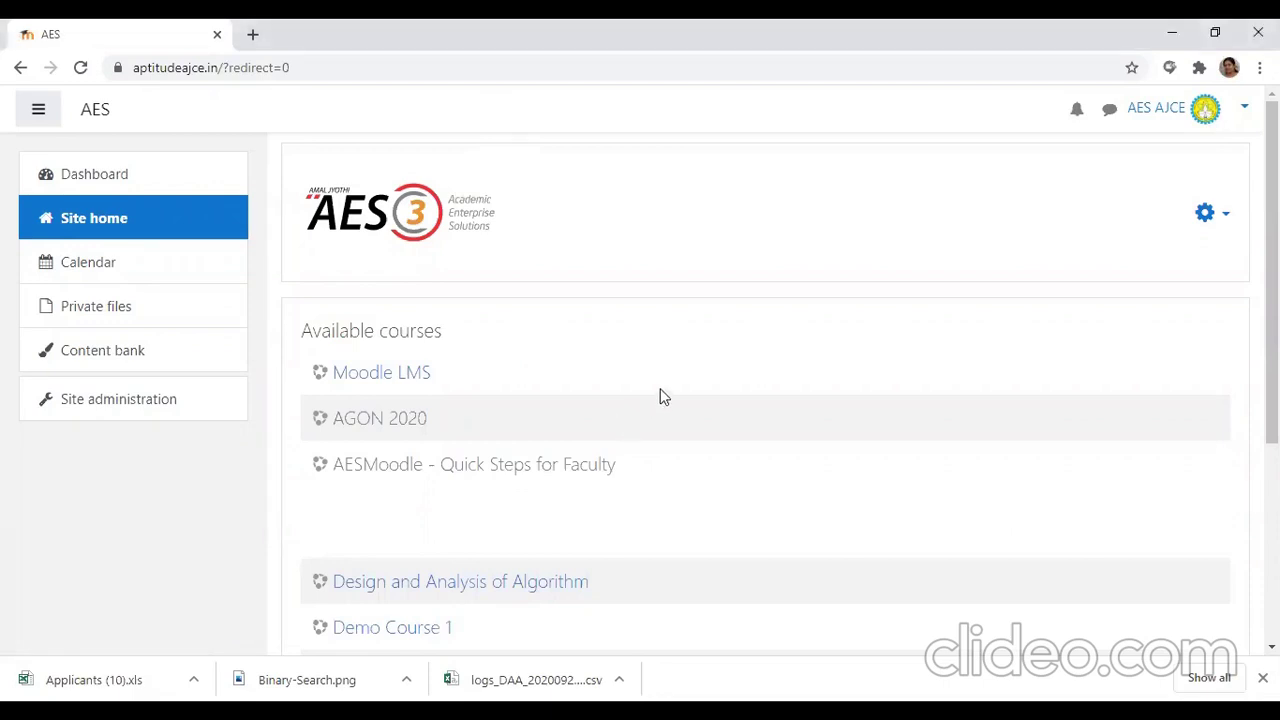
Step: Open the Design and Analysis of Algorithm course from the available courses and turn editing on
{"action": "scroll", "coordinate": [660, 397], "scroll_direction": "down", "scroll_amount": 1}
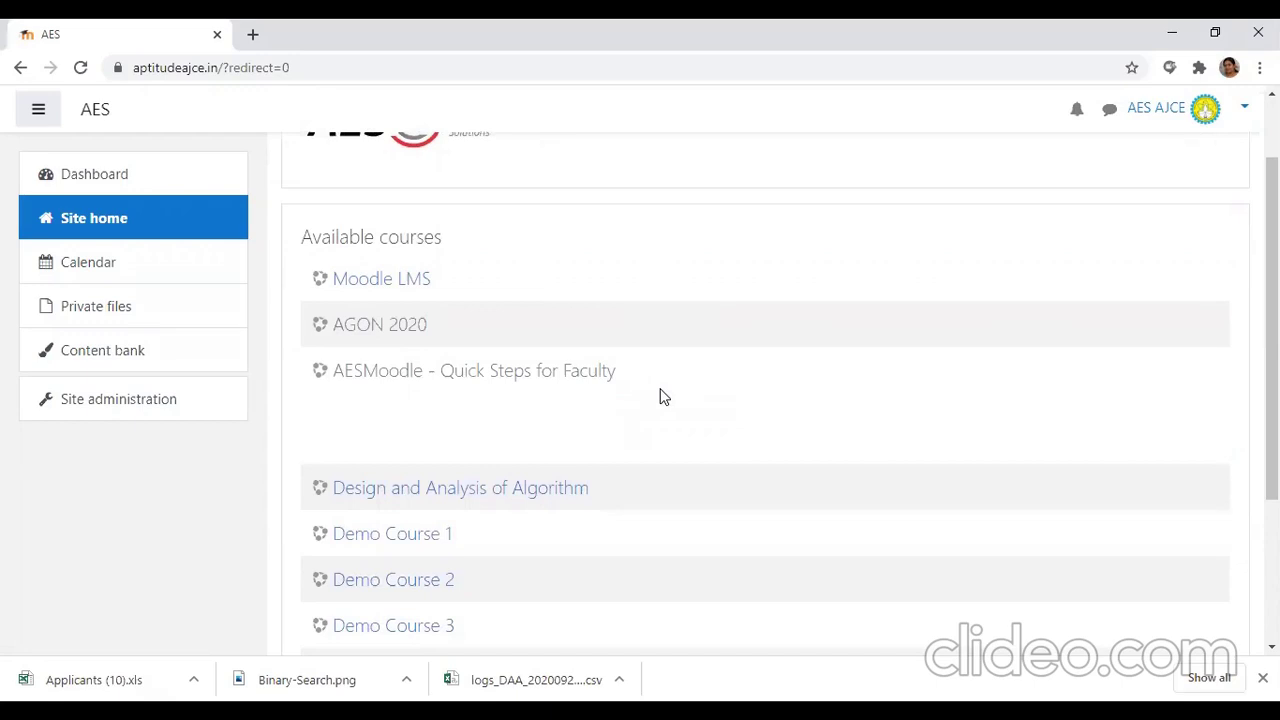
{"action": "scroll", "coordinate": [660, 397], "scroll_direction": "down", "scroll_amount": 1}
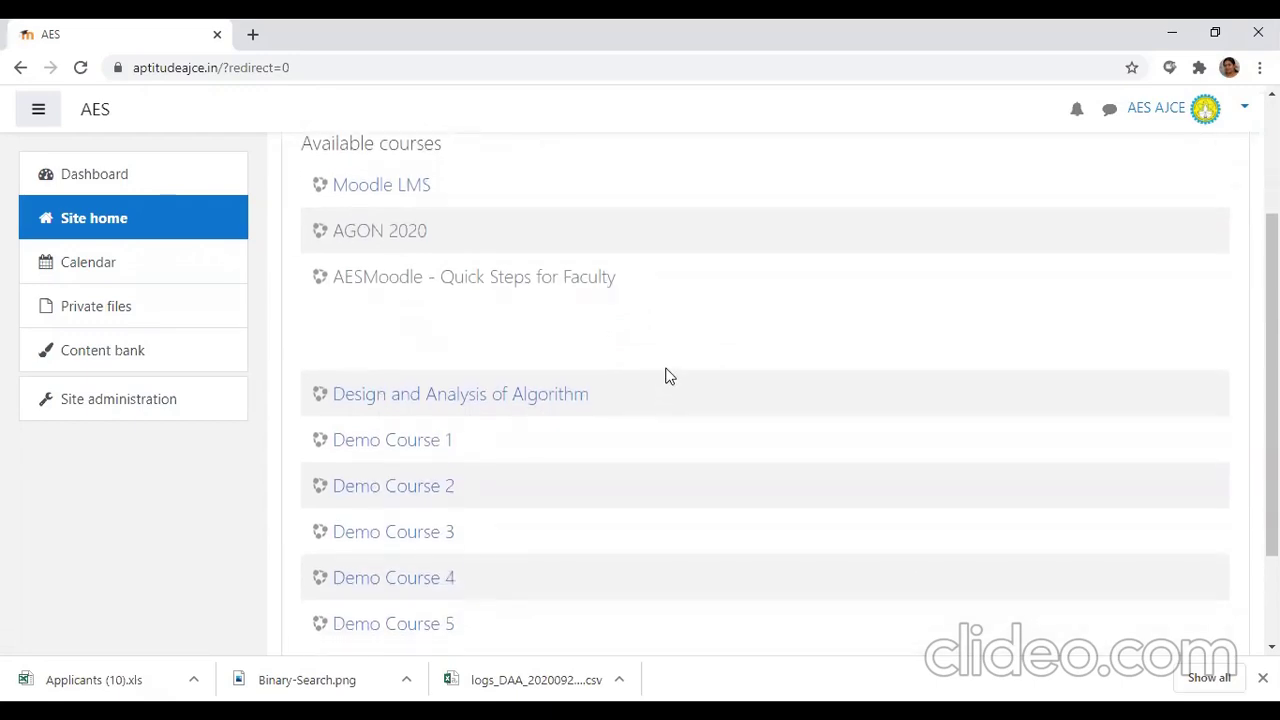
{"action": "left_click", "coordinate": [451, 399]}
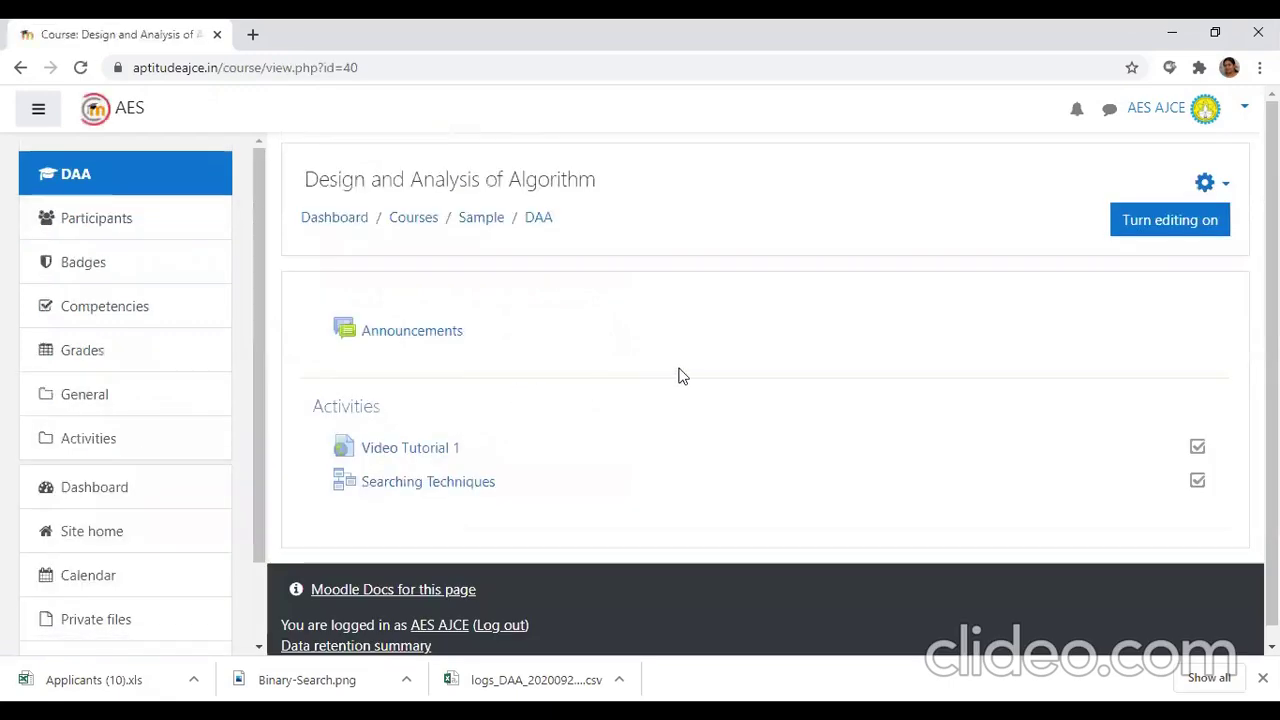
{"action": "left_click", "coordinate": [1165, 228]}
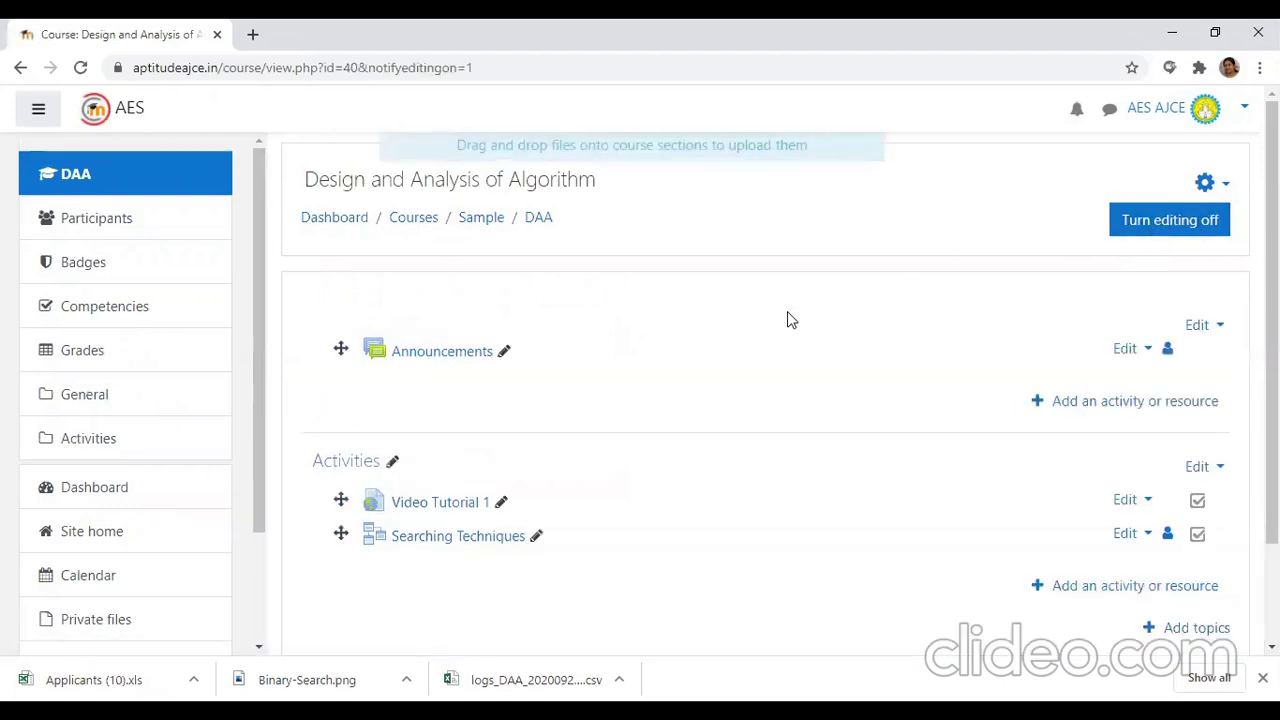
{"action": "scroll", "coordinate": [788, 318], "scroll_direction": "down", "scroll_amount": 1}
{"action": "scroll", "coordinate": [743, 337], "scroll_direction": "down", "scroll_amount": 1}
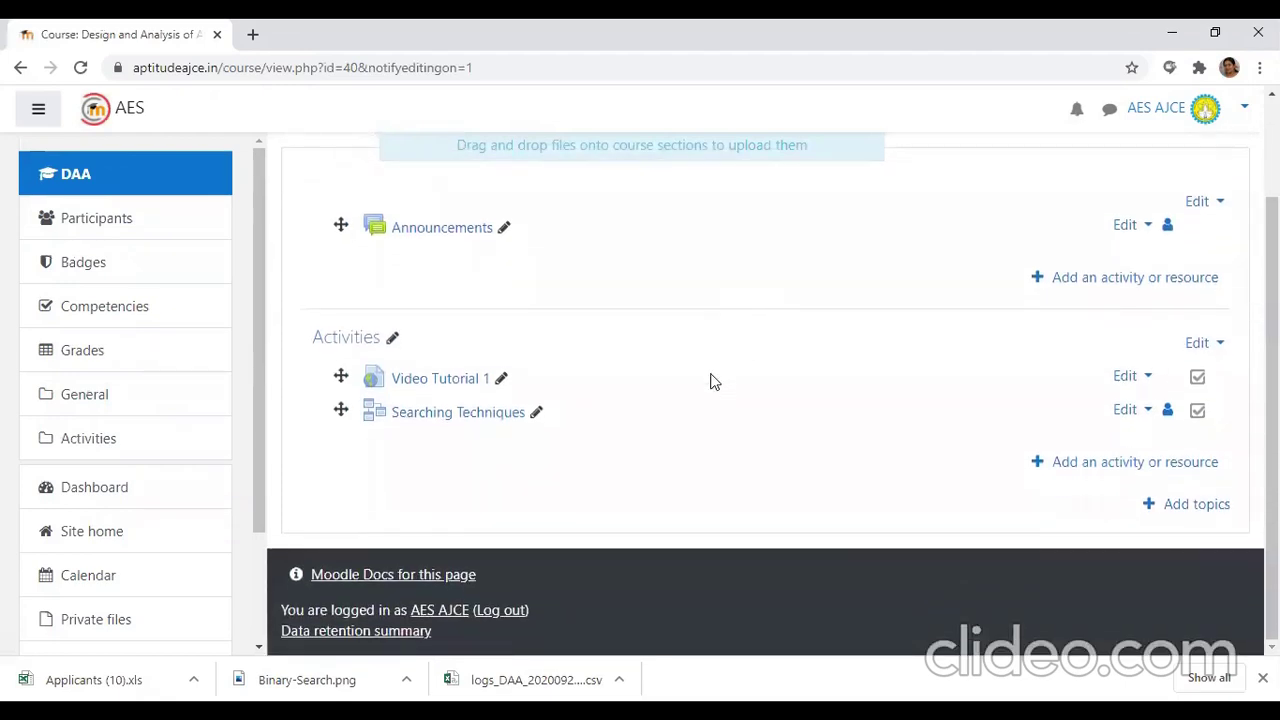
Step: Add a new Lesson activity to the course's Activities section and name it Searching
{"action": "left_click", "coordinate": [1121, 466]}
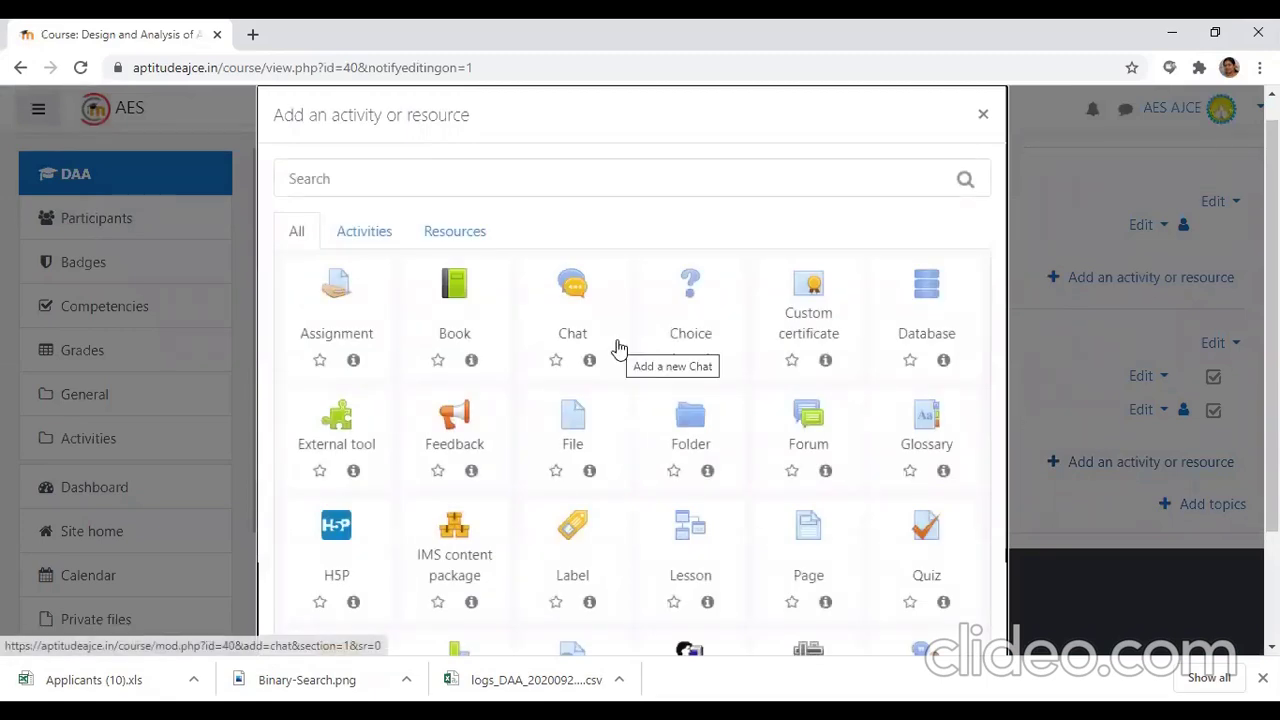
{"action": "scroll", "coordinate": [619, 347], "scroll_direction": "down", "scroll_amount": 1}
{"action": "left_click", "coordinate": [694, 449]}
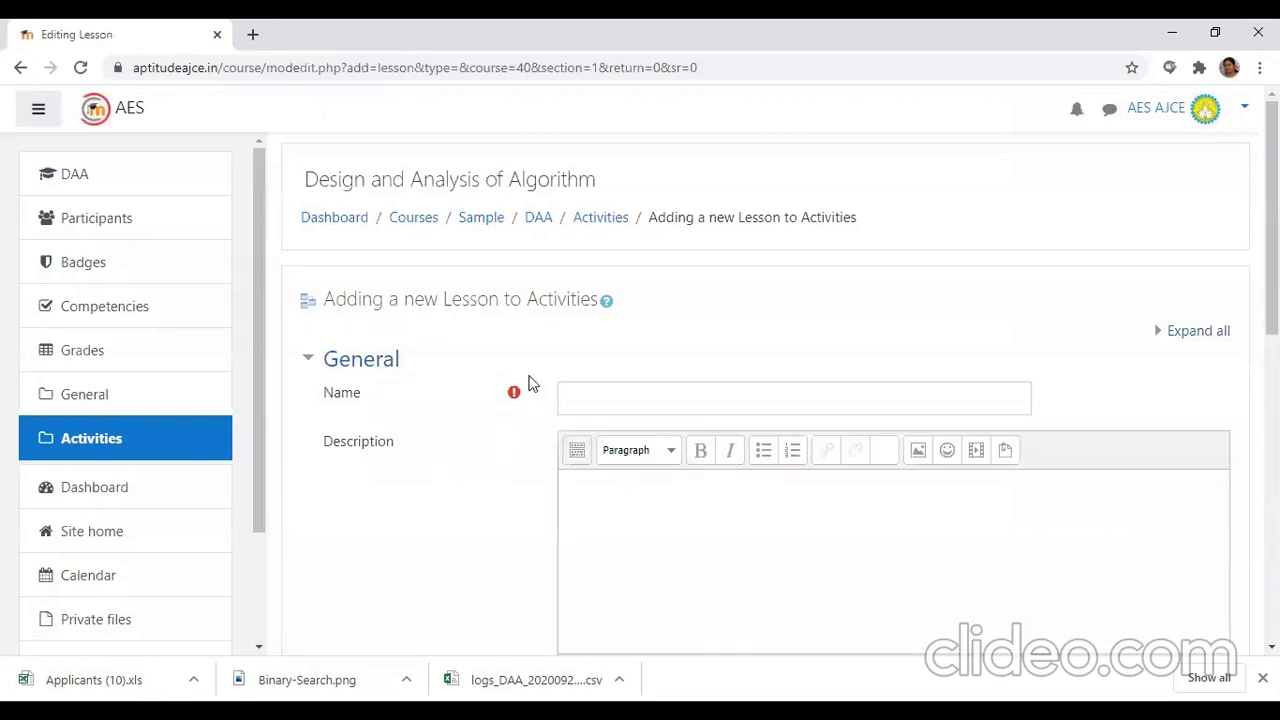
{"action": "scroll", "coordinate": [527, 377], "scroll_direction": "down", "scroll_amount": 1}
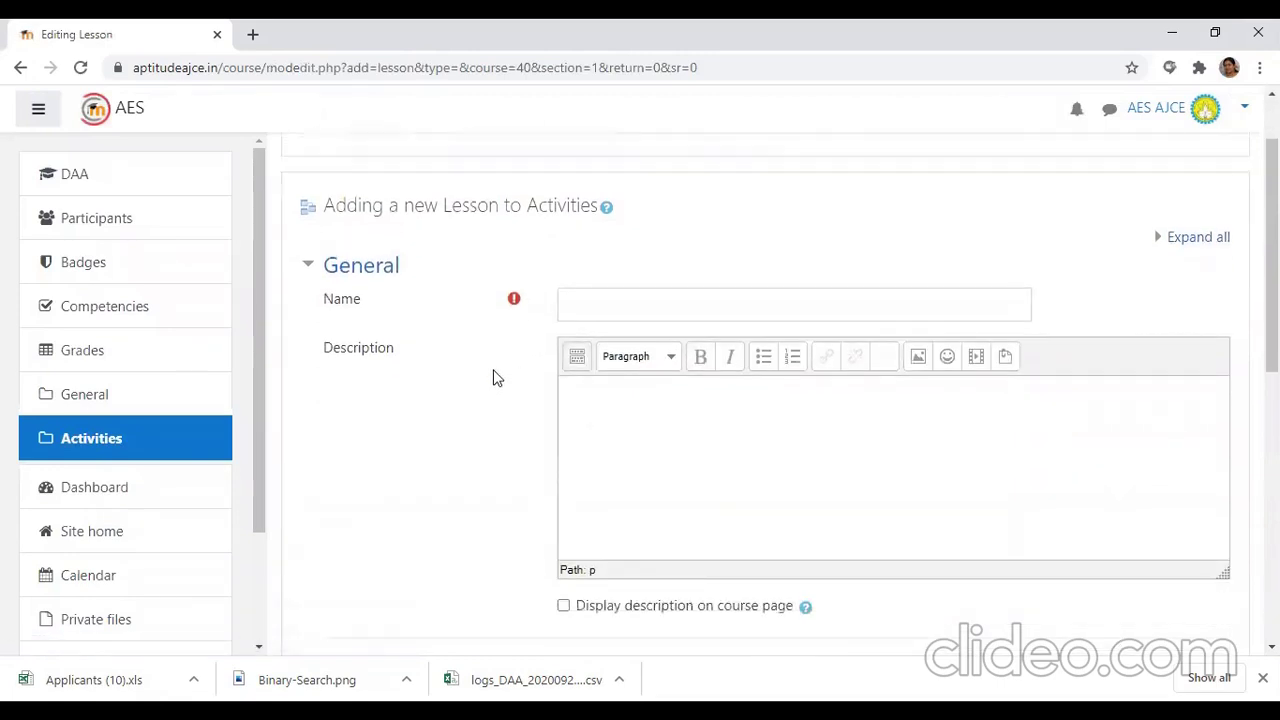
{"action": "left_click_drag", "start_coordinate": [375, 314], "coordinate": [314, 302]}
{"action": "left_click", "coordinate": [600, 298]}
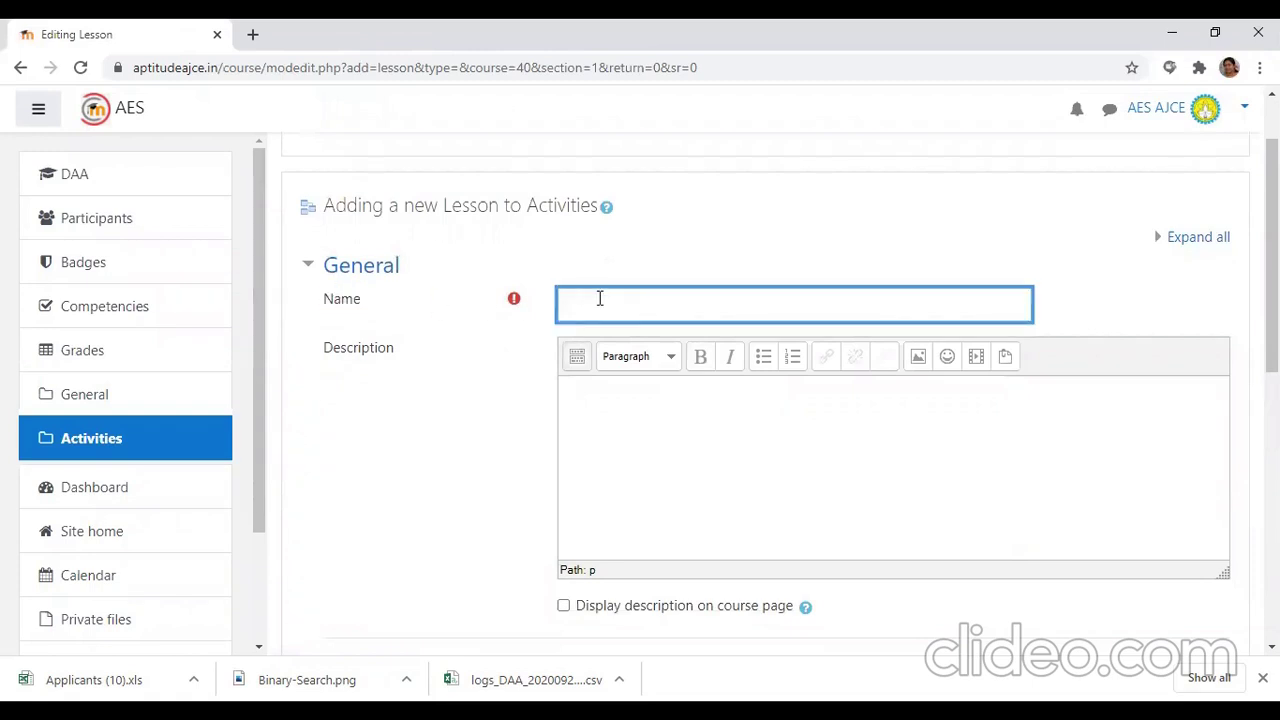
{"action": "type", "text": "Searching"}
Step: Examine the Description field and the collapsed settings sections of the new lesson form
{"action": "left_click_drag", "start_coordinate": [410, 356], "coordinate": [322, 352]}
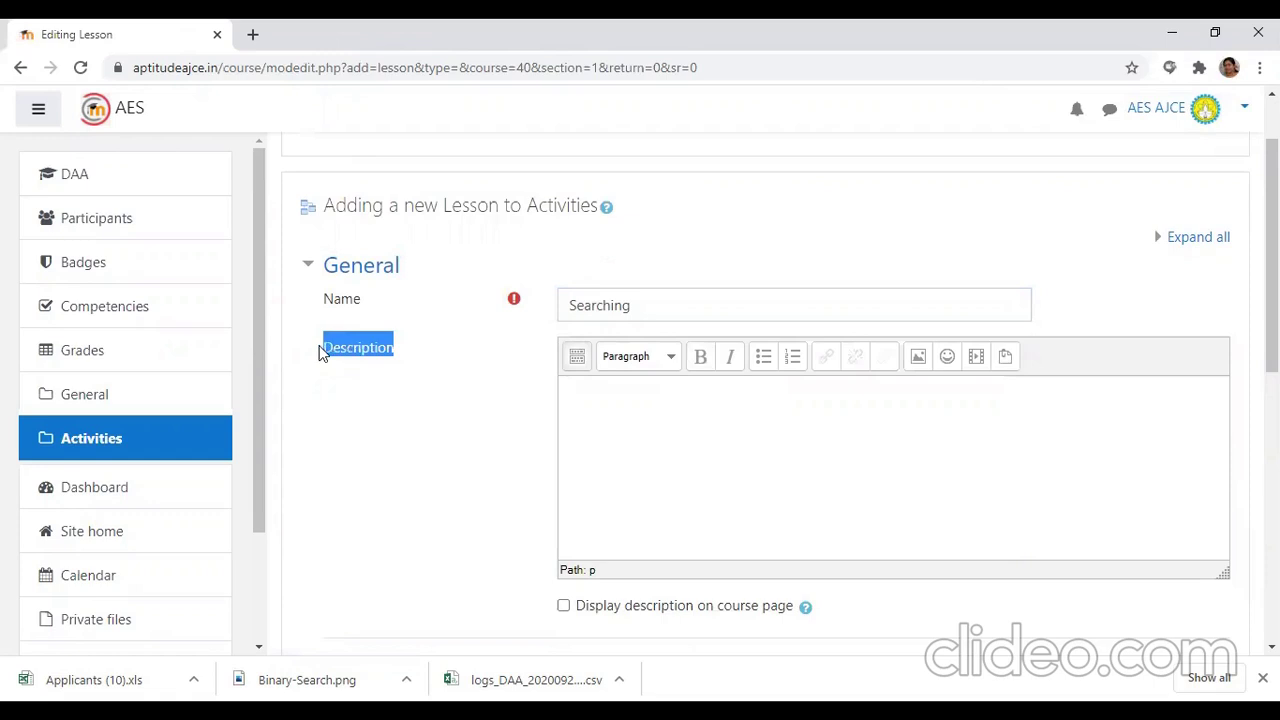
{"action": "left_click", "coordinate": [618, 410]}
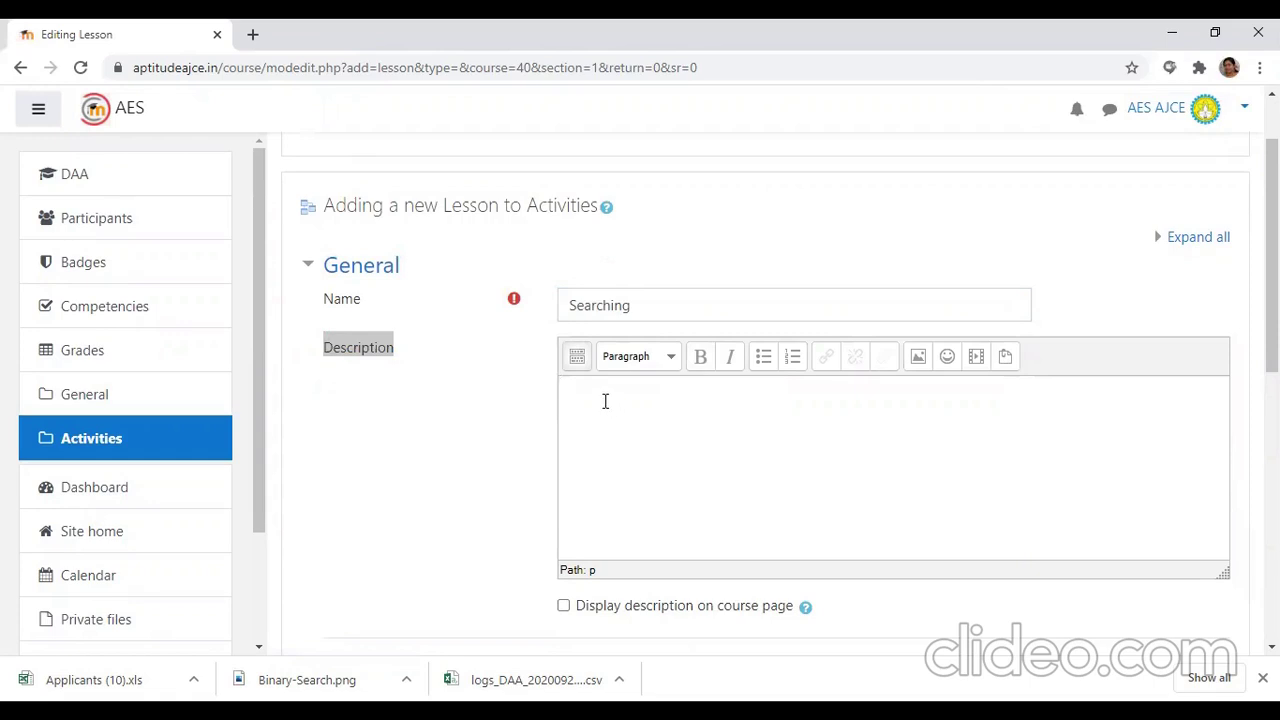
{"action": "scroll", "coordinate": [570, 405], "scroll_direction": "down", "scroll_amount": 3}
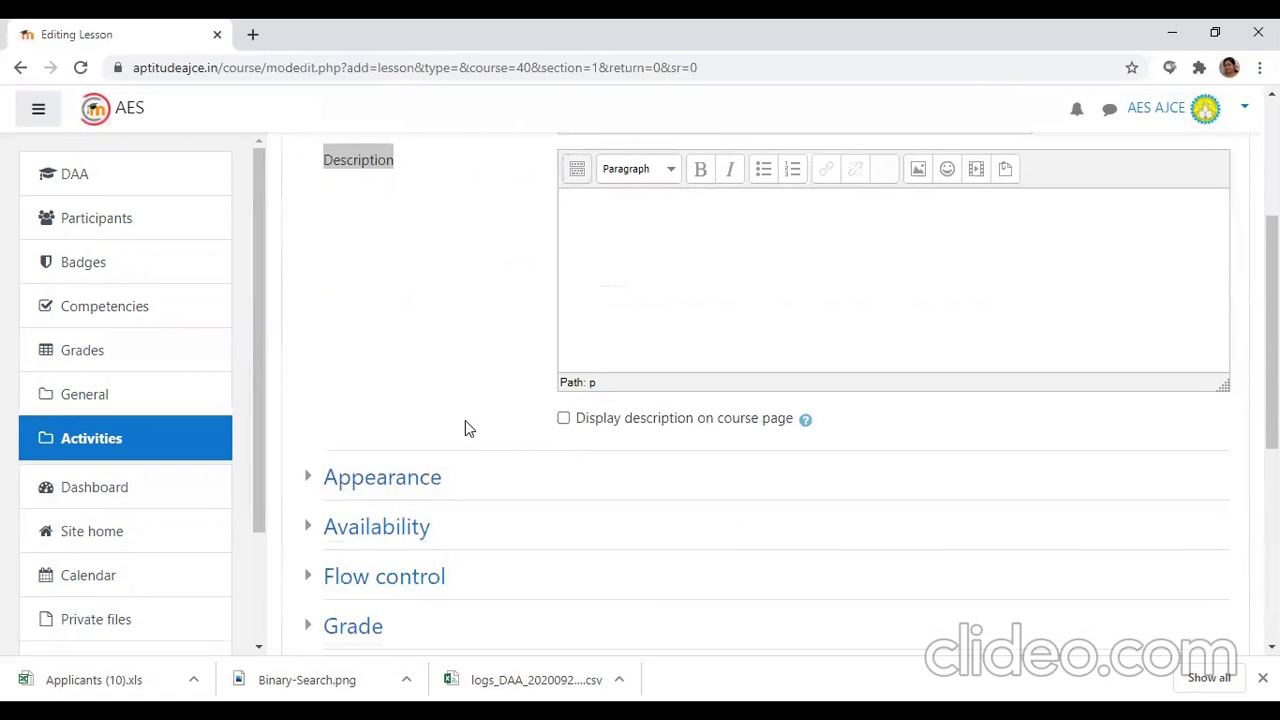
{"action": "scroll", "coordinate": [465, 425], "scroll_direction": "down", "scroll_amount": 3}
{"action": "scroll", "coordinate": [465, 420], "scroll_direction": "down", "scroll_amount": 1}
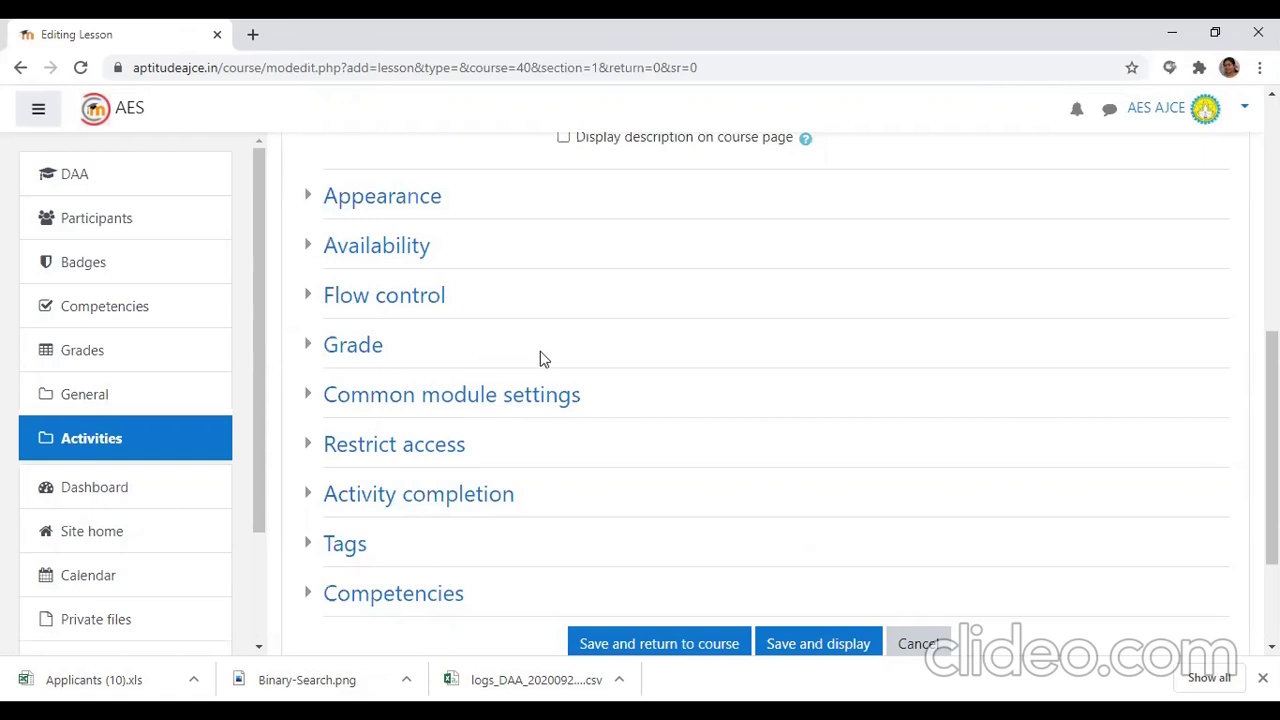
{"action": "scroll", "coordinate": [686, 358], "scroll_direction": "up", "scroll_amount": 5}
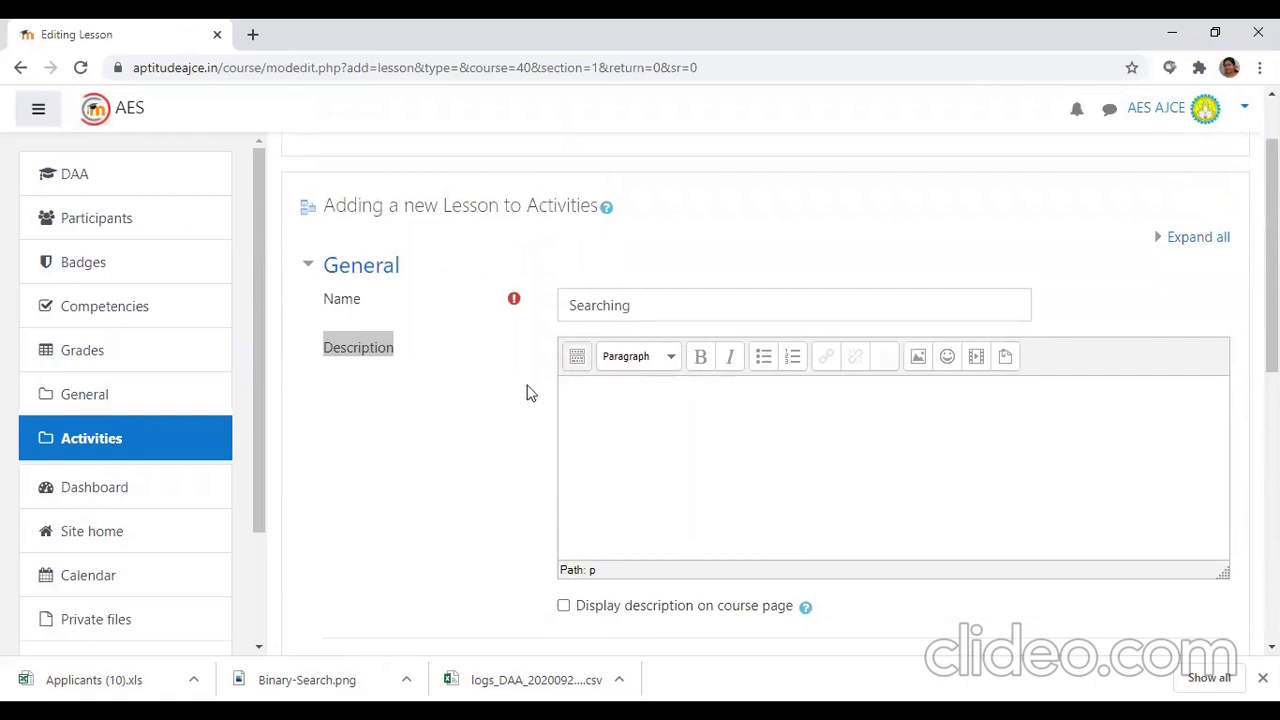
Step: Examine the Progress bar and Display menu options in the lesson's Appearance settings
{"action": "scroll", "coordinate": [530, 392], "scroll_direction": "down", "scroll_amount": 5}
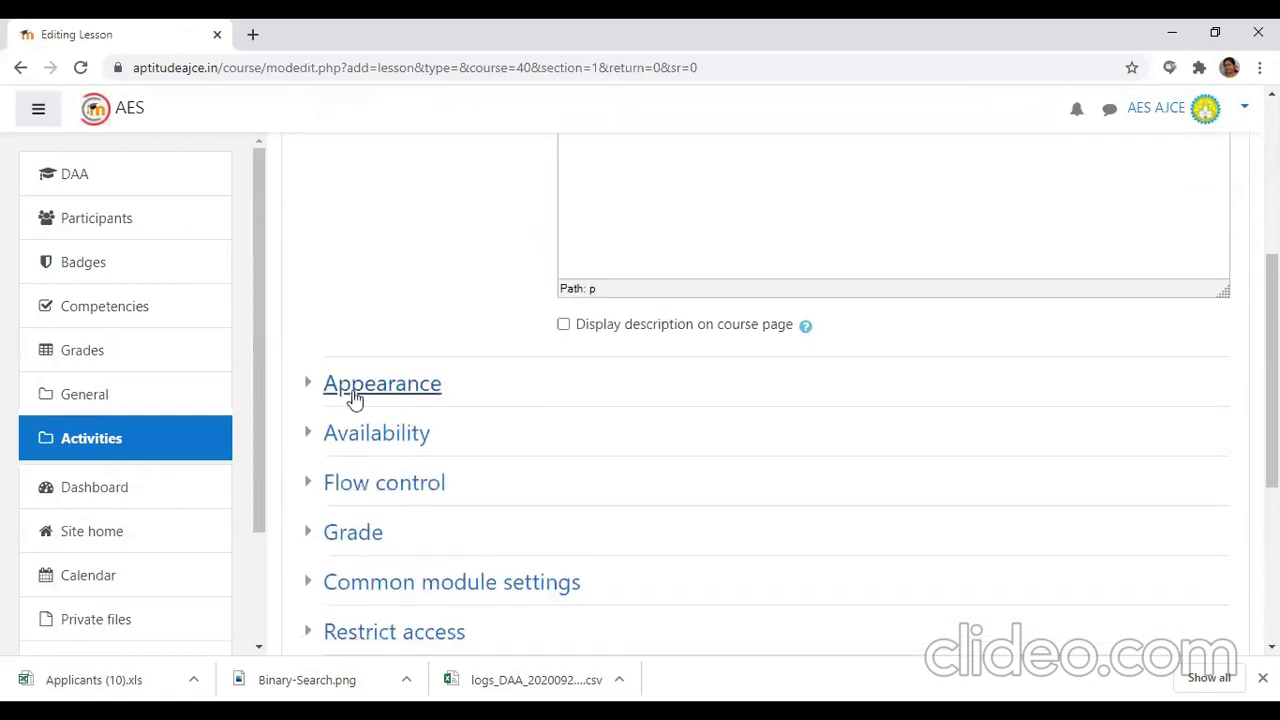
{"action": "left_click", "coordinate": [308, 388]}
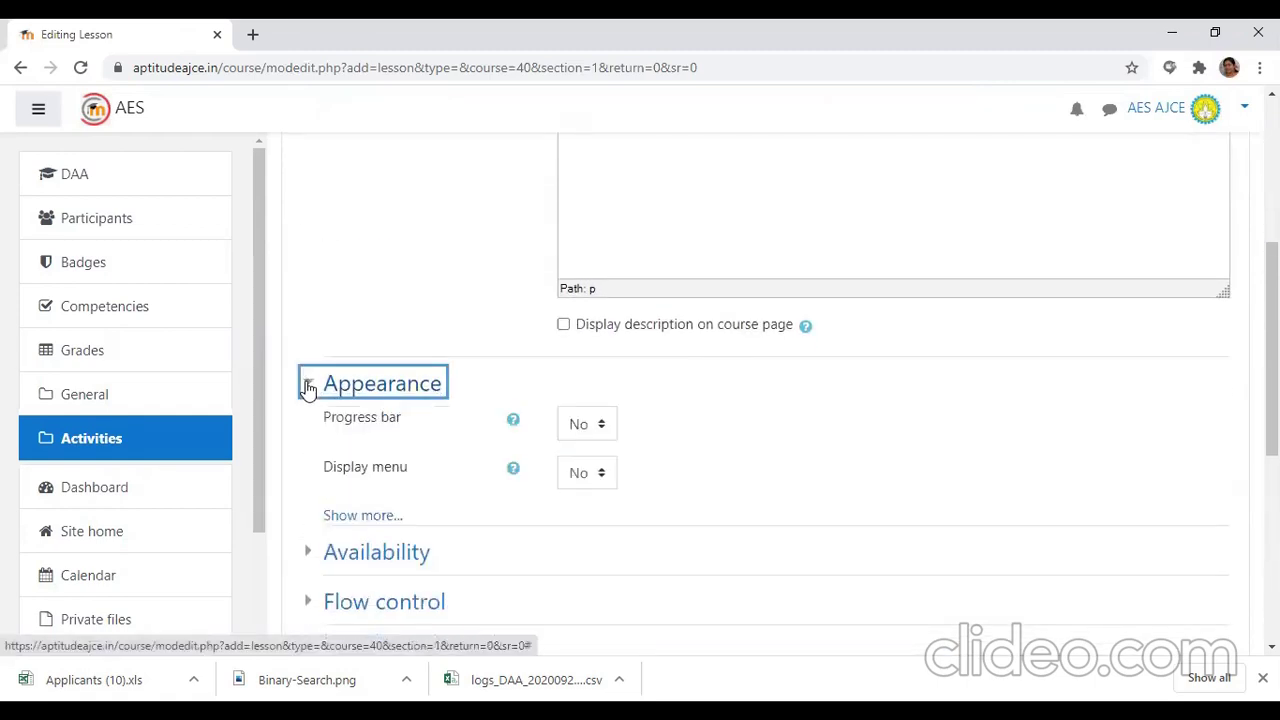
{"action": "scroll", "coordinate": [407, 417], "scroll_direction": "down", "scroll_amount": 1}
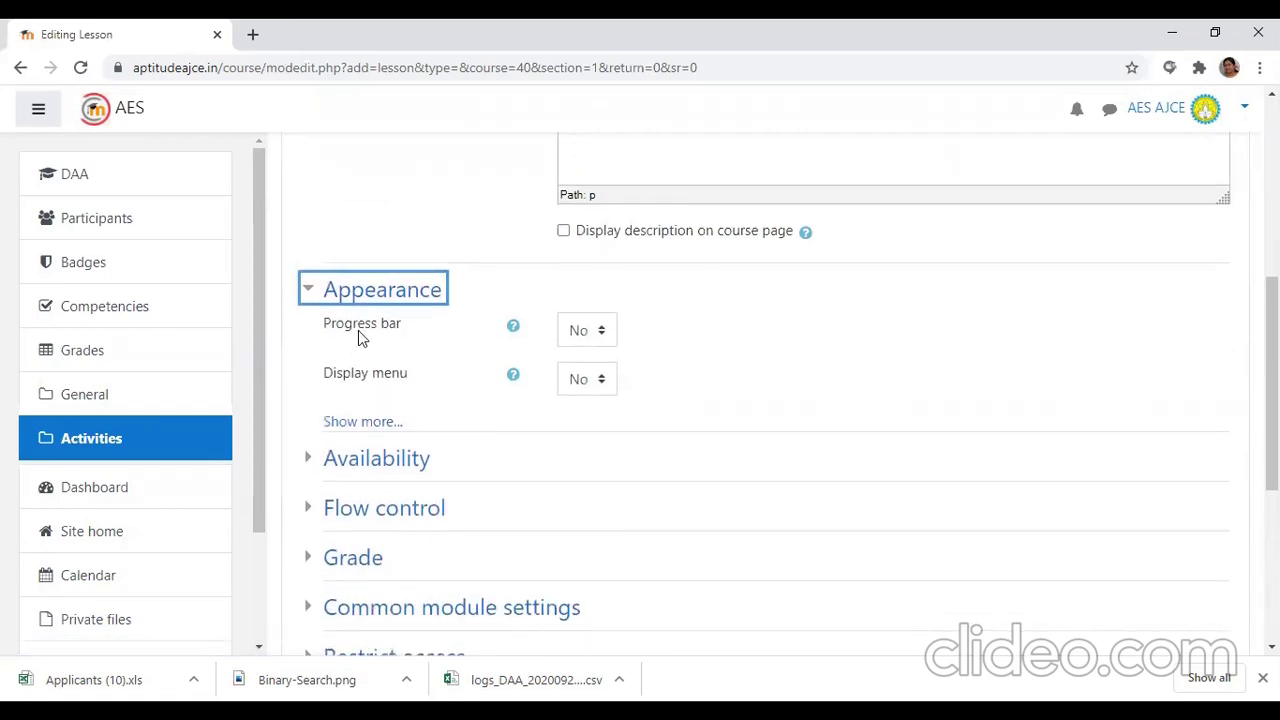
{"action": "left_click", "coordinate": [602, 336]}
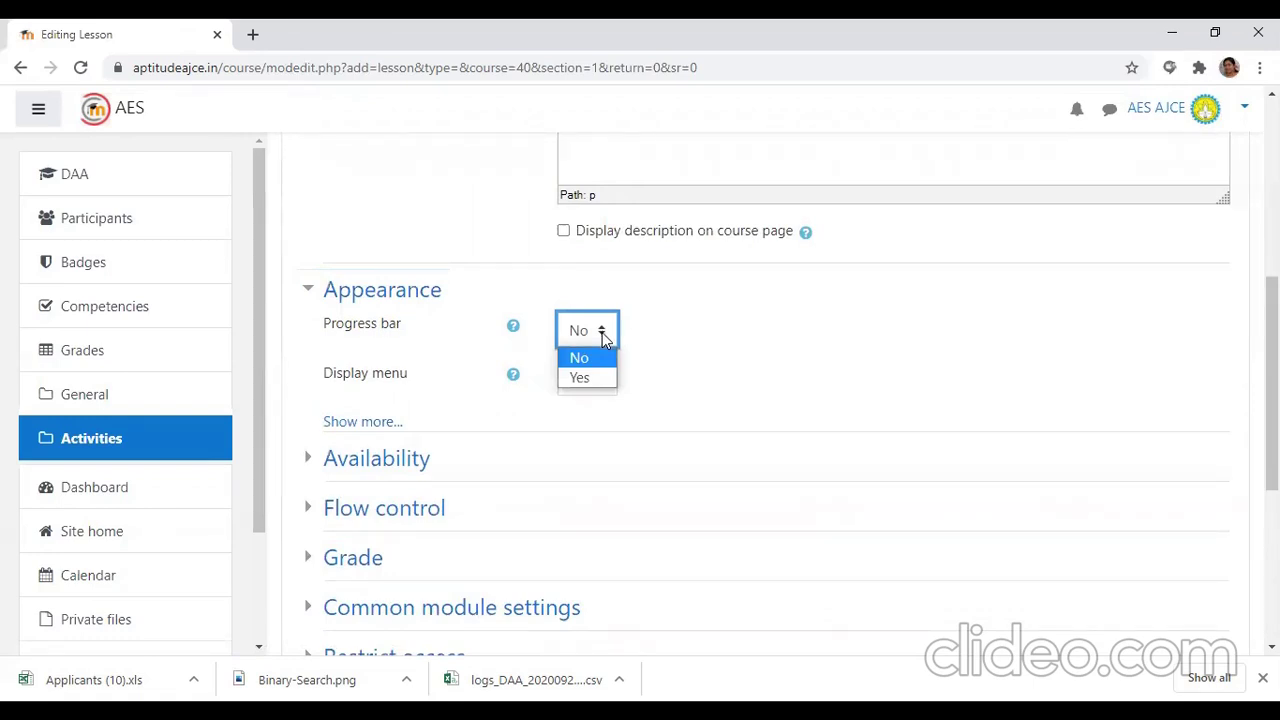
{"action": "left_click", "coordinate": [602, 336]}
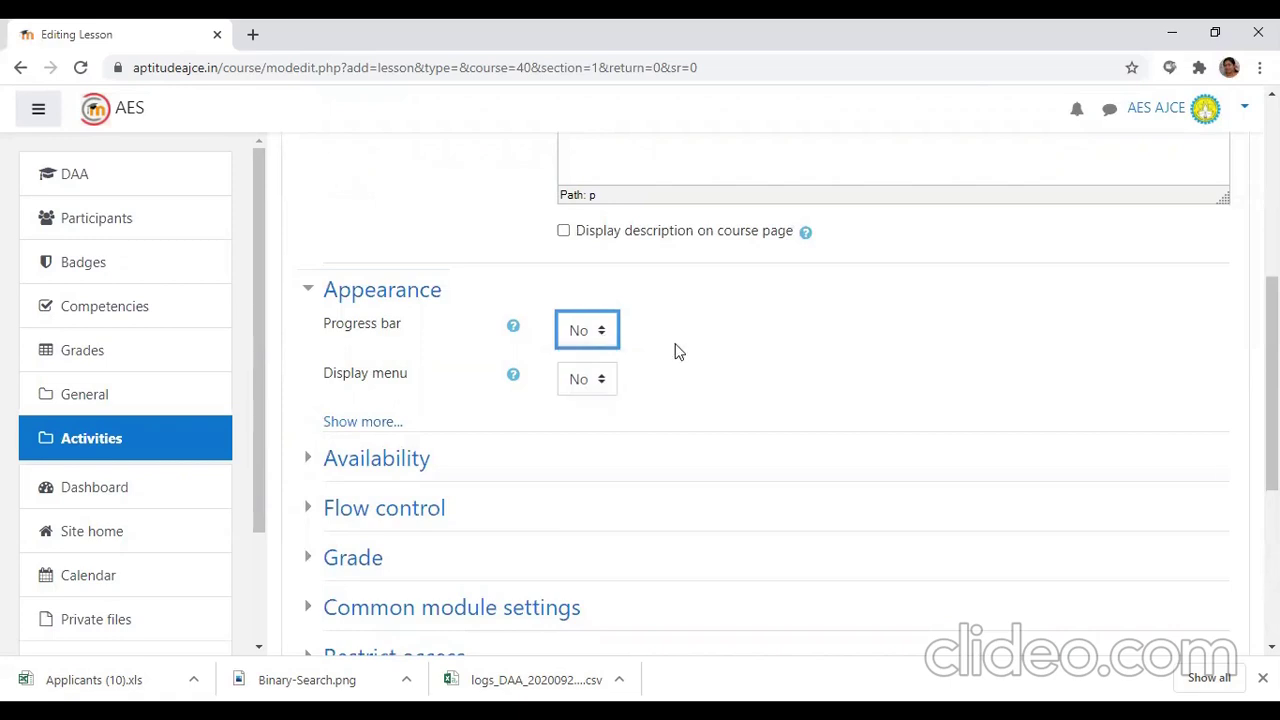
{"action": "left_click", "coordinate": [309, 292]}
{"action": "scroll", "coordinate": [540, 336], "scroll_direction": "down", "scroll_amount": 1}
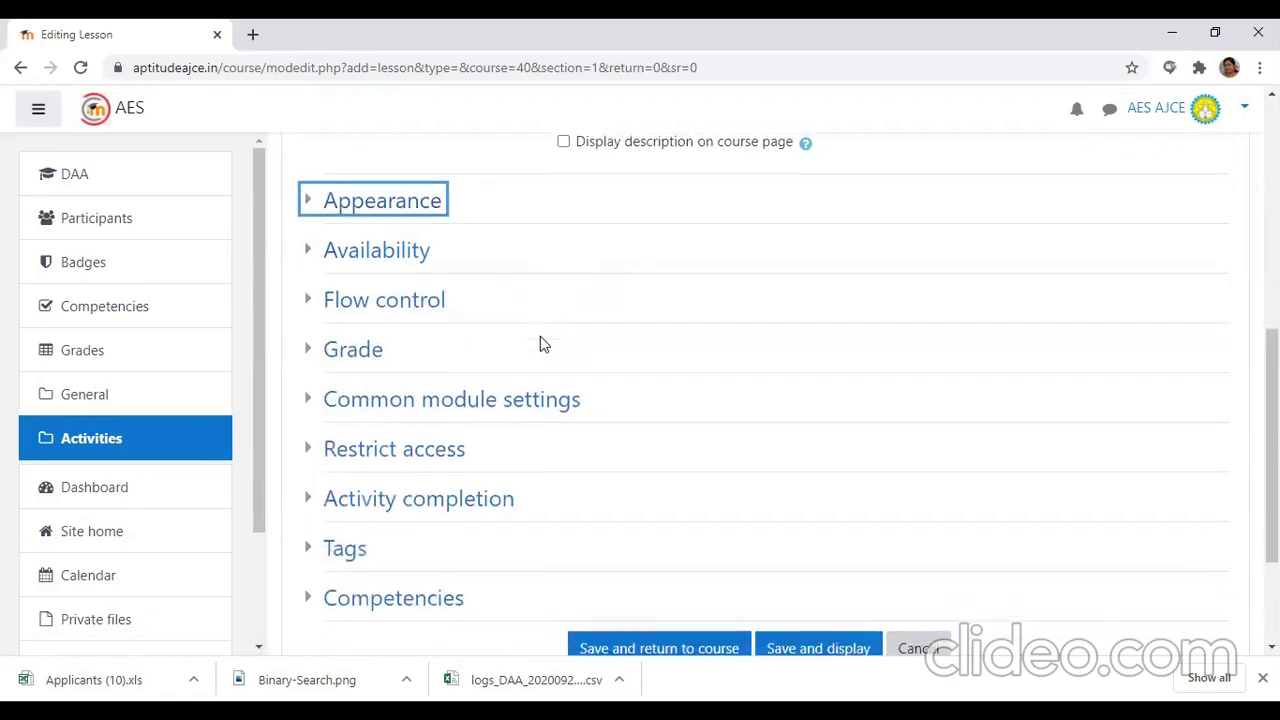
Step: Examine the Available from, Deadline and Time limit settings in the lesson's Availability section
{"action": "left_click", "coordinate": [309, 247]}
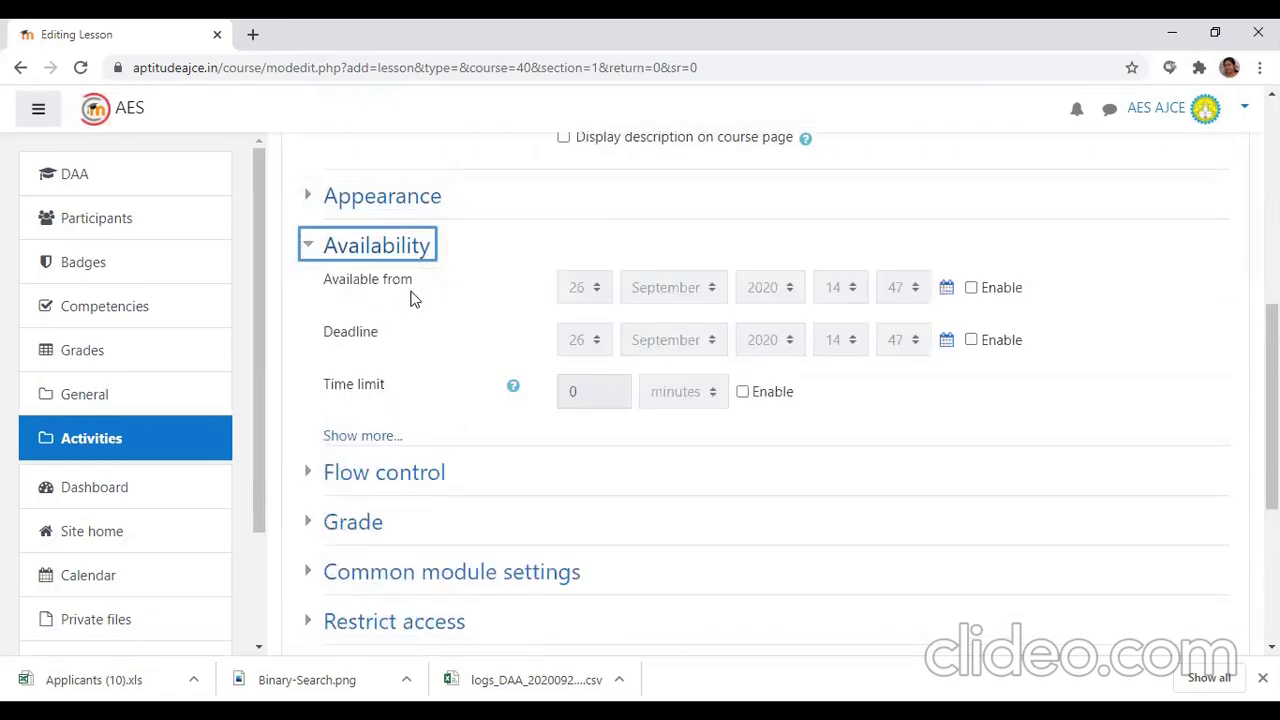
{"action": "scroll", "coordinate": [412, 296], "scroll_direction": "down", "scroll_amount": 1}
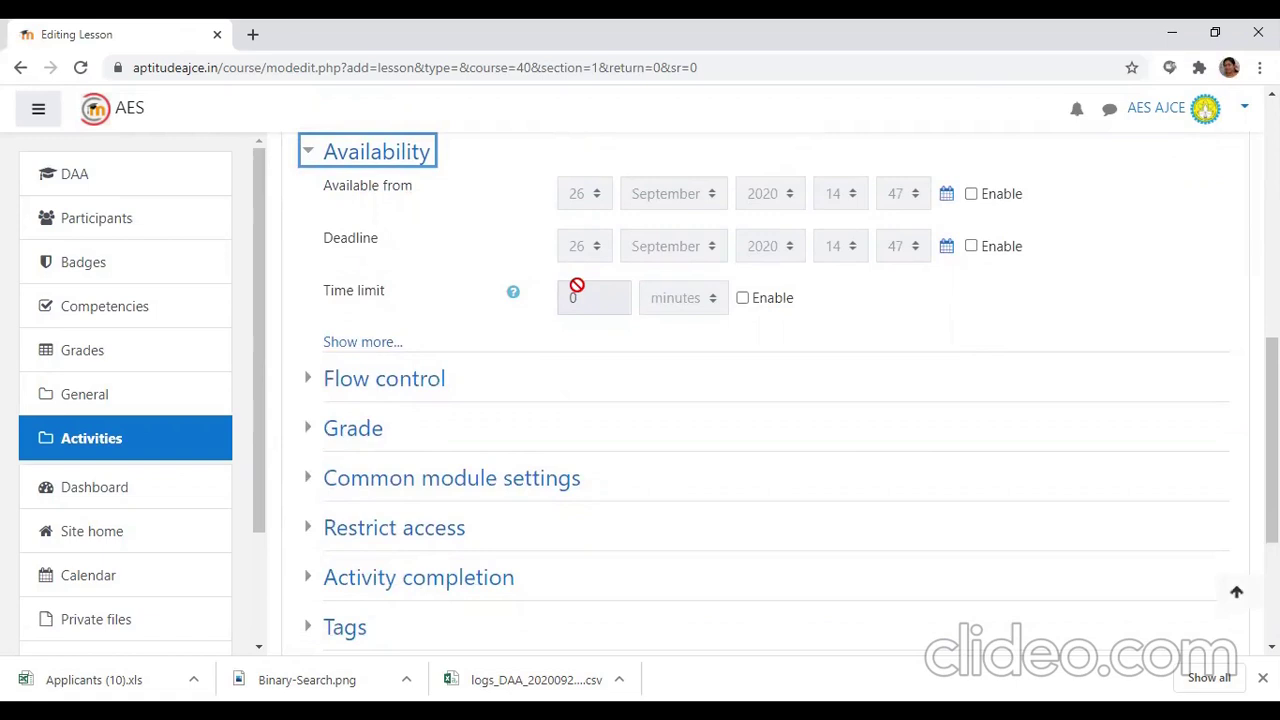
{"action": "scroll", "coordinate": [443, 254], "scroll_direction": "up", "scroll_amount": 1}
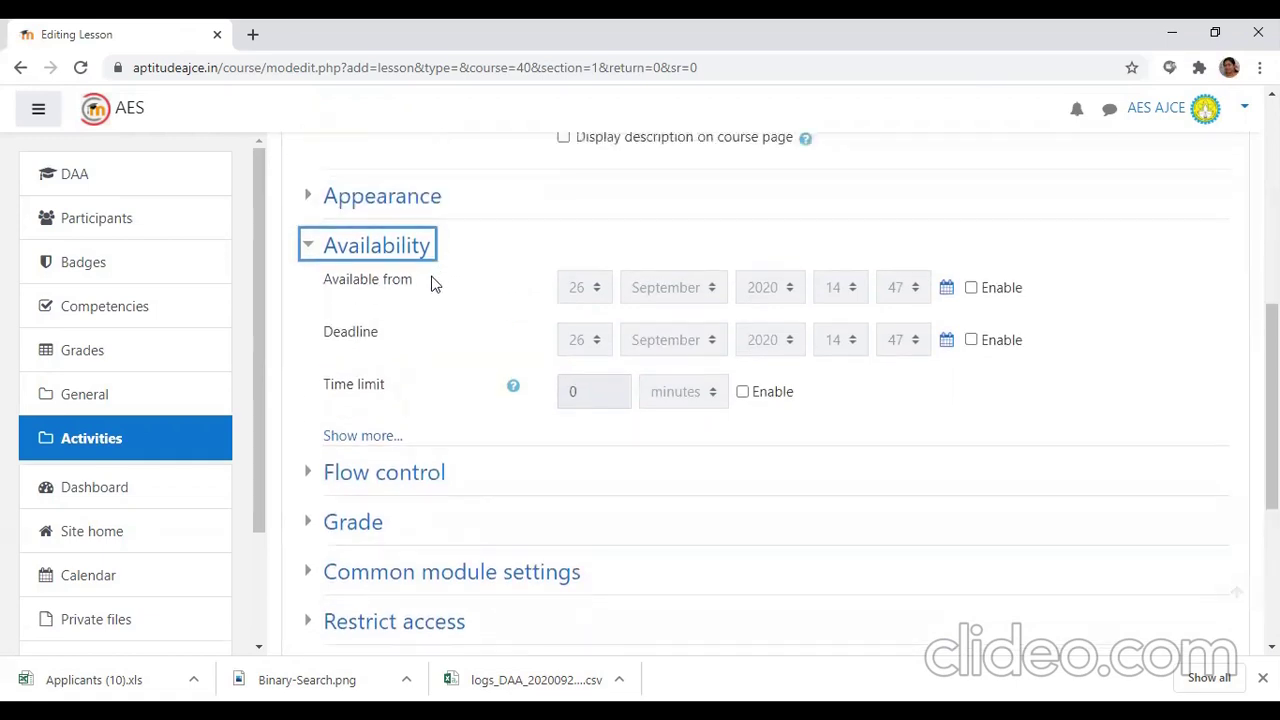
{"action": "left_click_drag", "start_coordinate": [325, 285], "coordinate": [428, 294]}
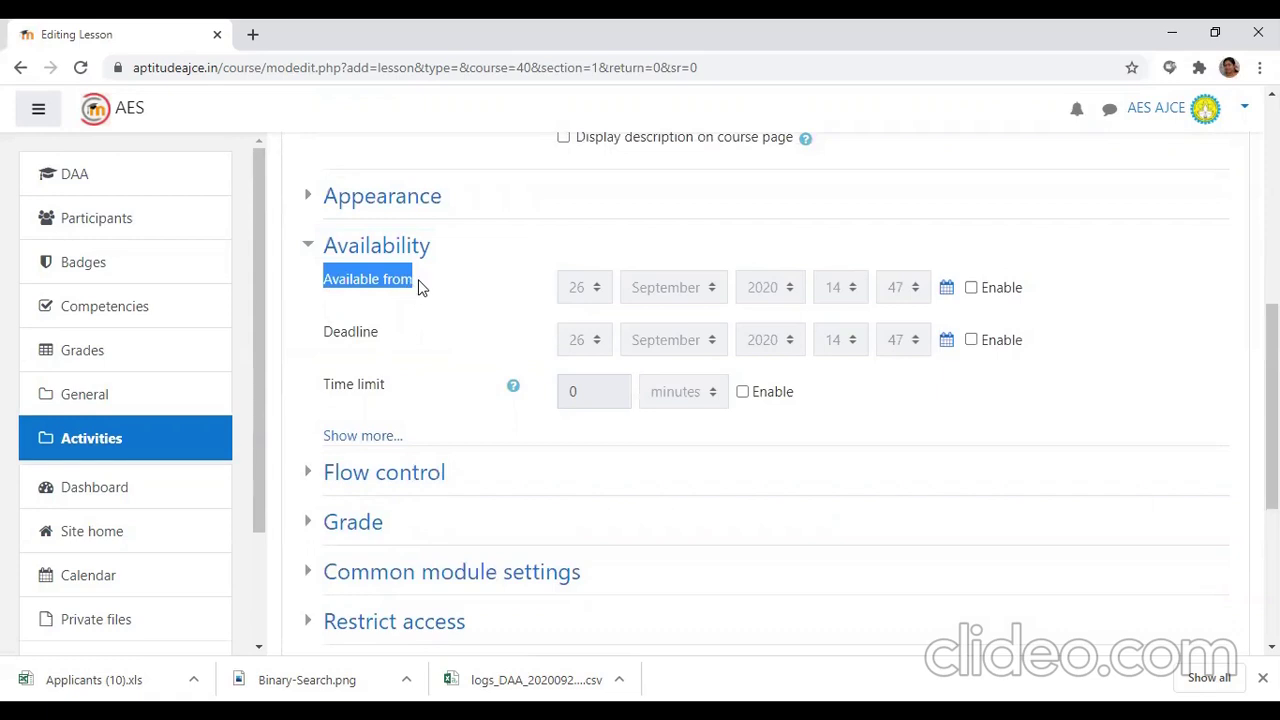
{"action": "left_click", "coordinate": [420, 288]}
{"action": "left_click_drag", "start_coordinate": [326, 336], "coordinate": [380, 338]}
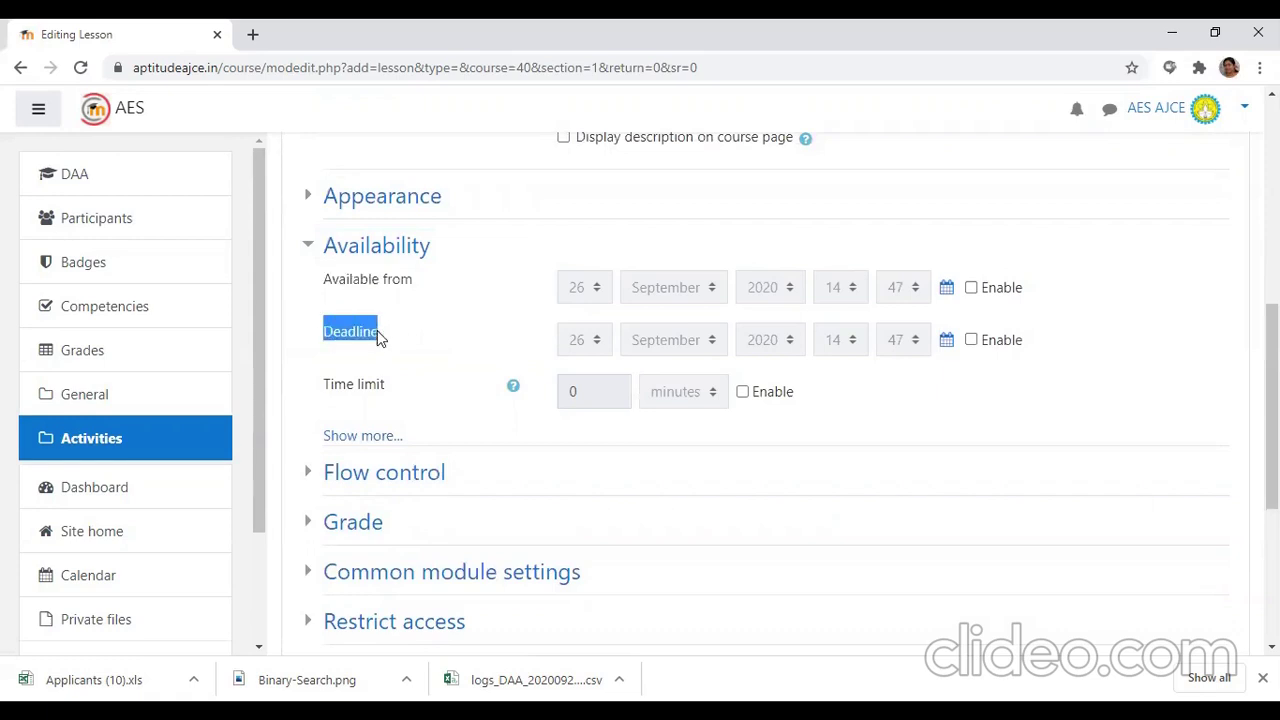
{"action": "left_click", "coordinate": [390, 334]}
{"action": "left_click_drag", "start_coordinate": [341, 330], "coordinate": [323, 334]}
{"action": "left_click_drag", "start_coordinate": [323, 392], "coordinate": [385, 394]}
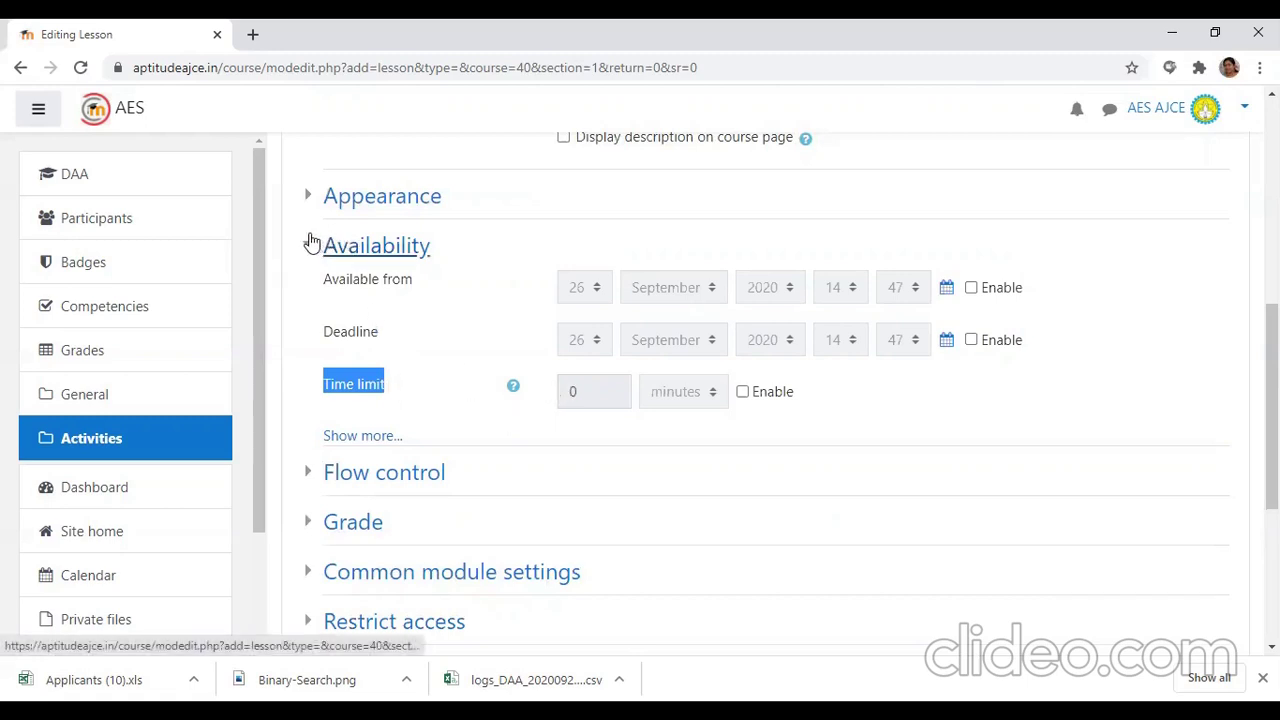
Step: Try password protection for the lesson by setting it to Yes and opening the password field, and return it to No
{"action": "left_click", "coordinate": [360, 435]}
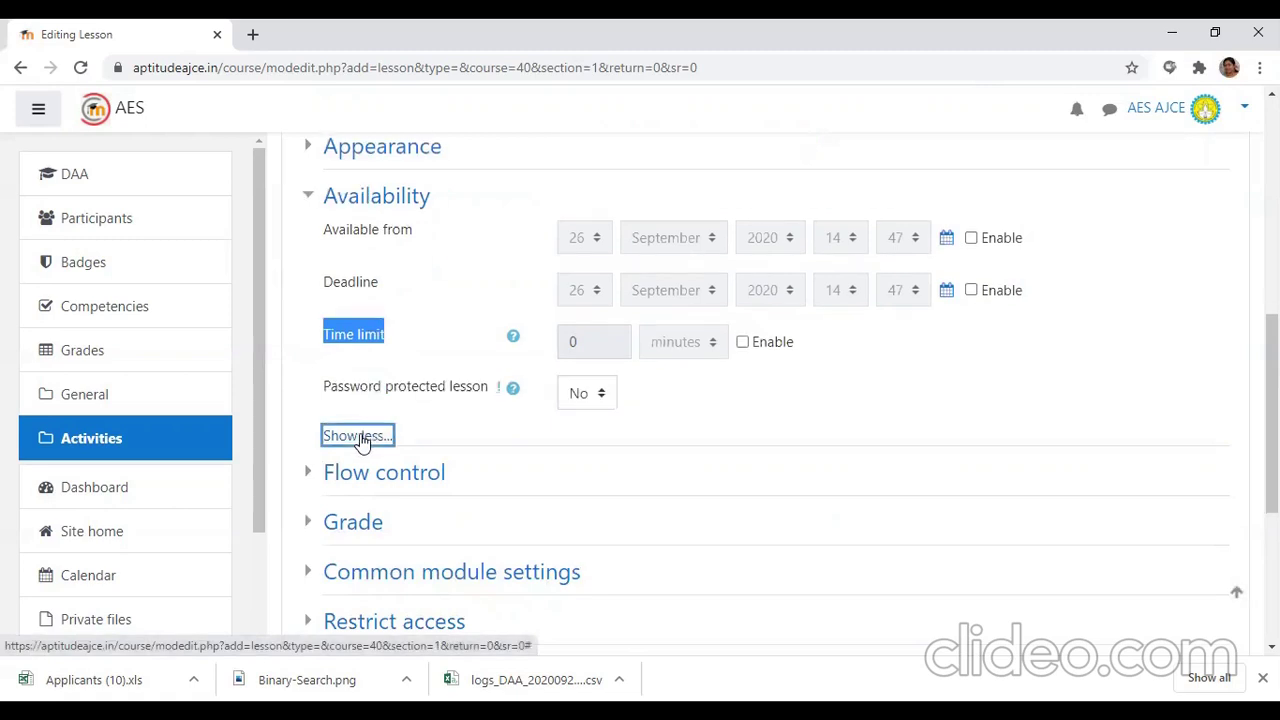
{"action": "scroll", "coordinate": [400, 430], "scroll_direction": "down", "scroll_amount": 2}
{"action": "left_click_drag", "start_coordinate": [322, 205], "coordinate": [485, 216]}
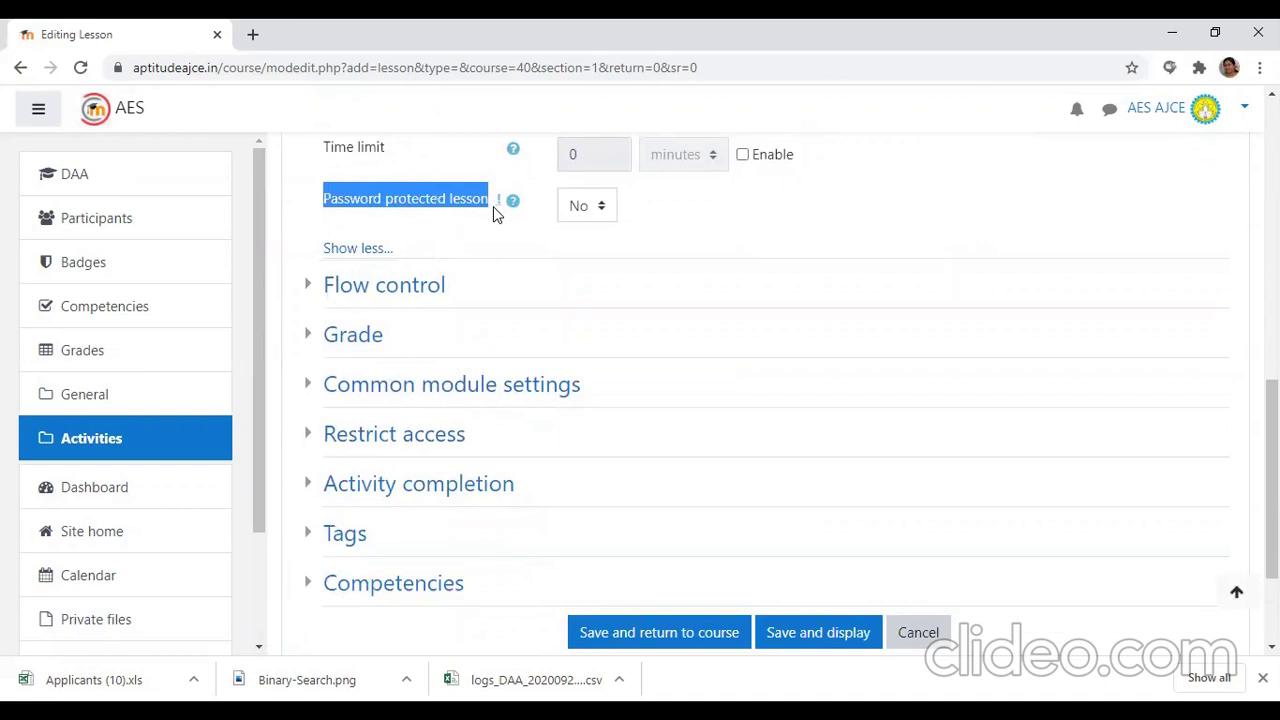
{"action": "left_click", "coordinate": [600, 206]}
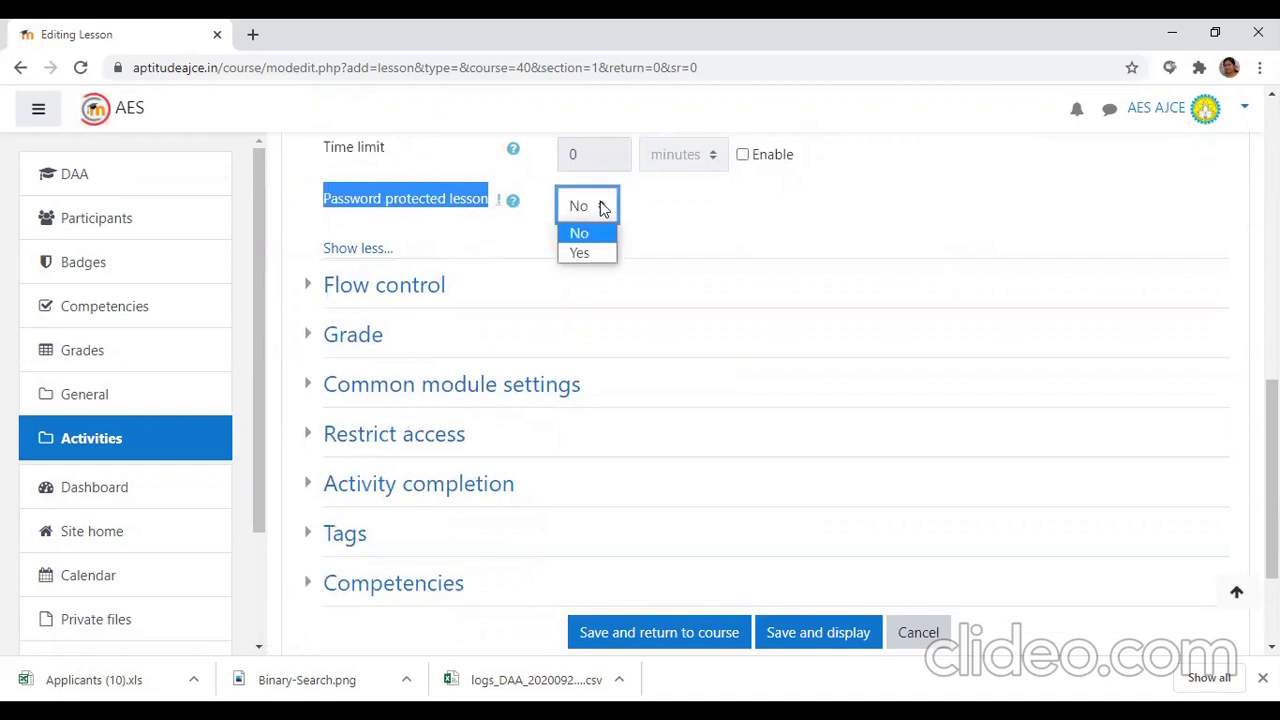
{"action": "left_click", "coordinate": [587, 253]}
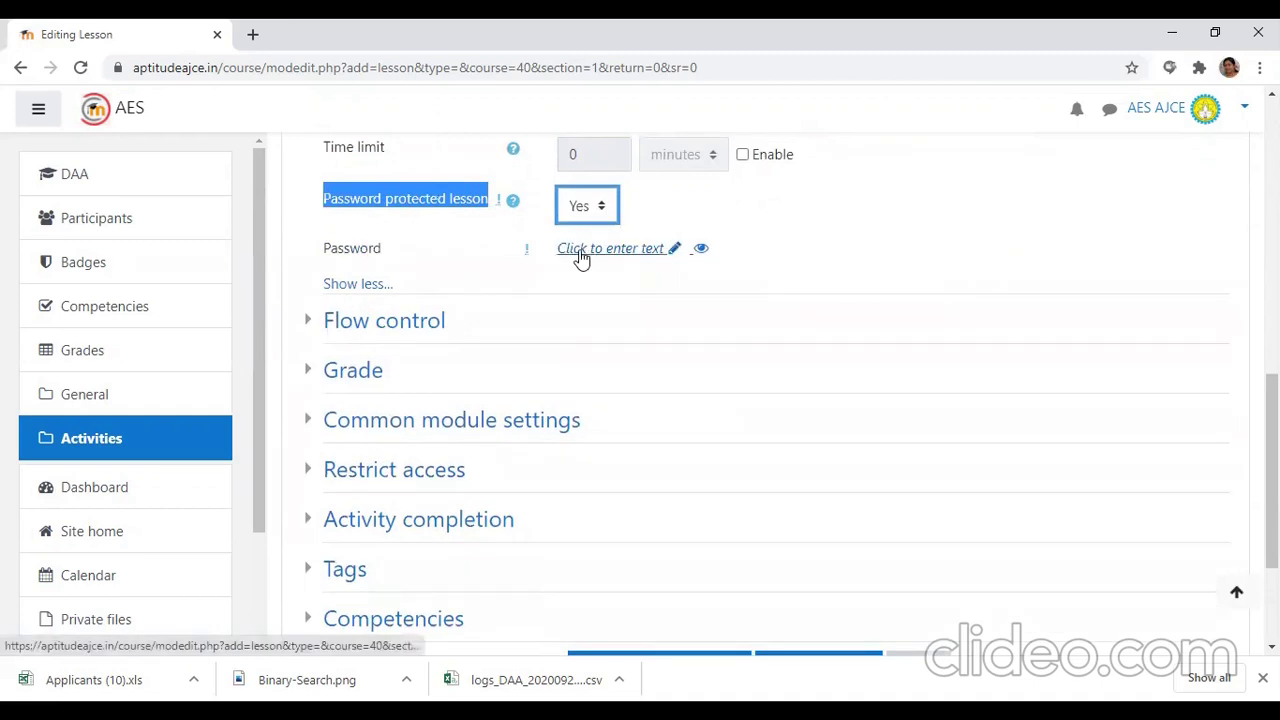
{"action": "left_click", "coordinate": [582, 253]}
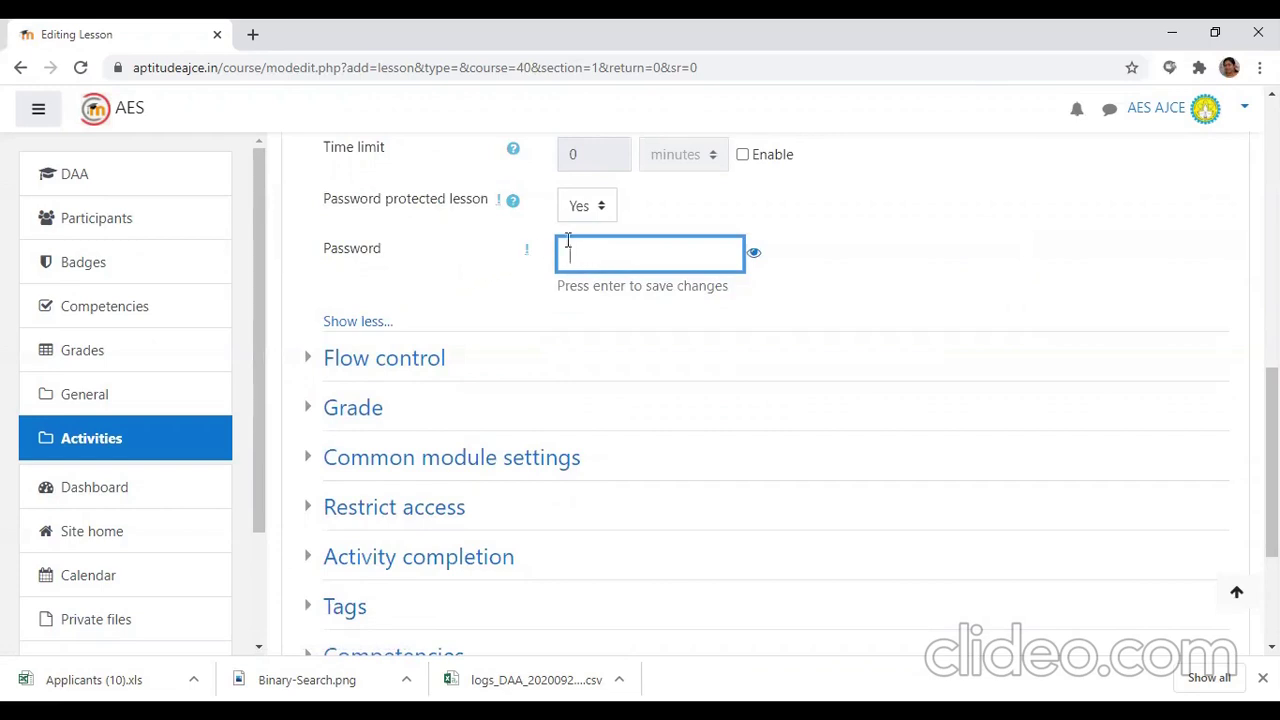
{"action": "scroll", "coordinate": [566, 245], "scroll_direction": "up", "scroll_amount": 1}
{"action": "left_click", "coordinate": [582, 299]}
{"action": "left_click", "coordinate": [592, 340]}
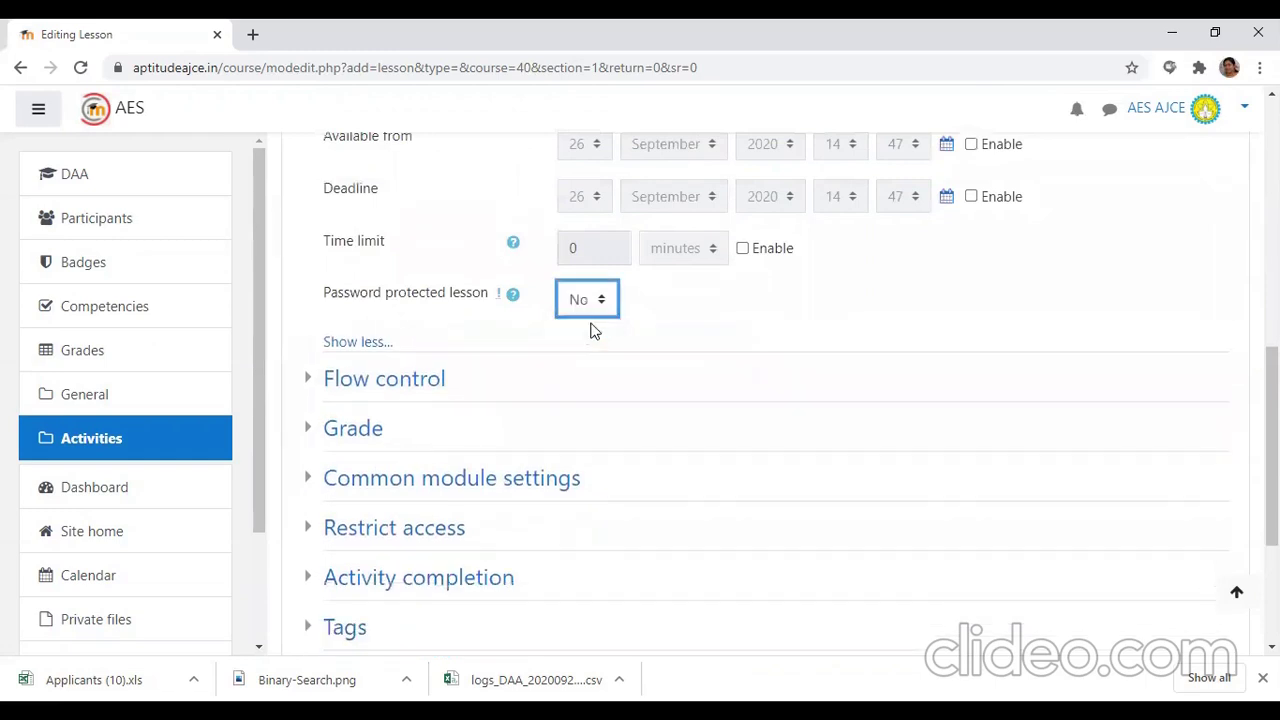
Step: Examine the student review, question retry and maximum attempts options in the Flow control settings
{"action": "scroll", "coordinate": [649, 88], "scroll_direction": "down", "scroll_amount": 2}
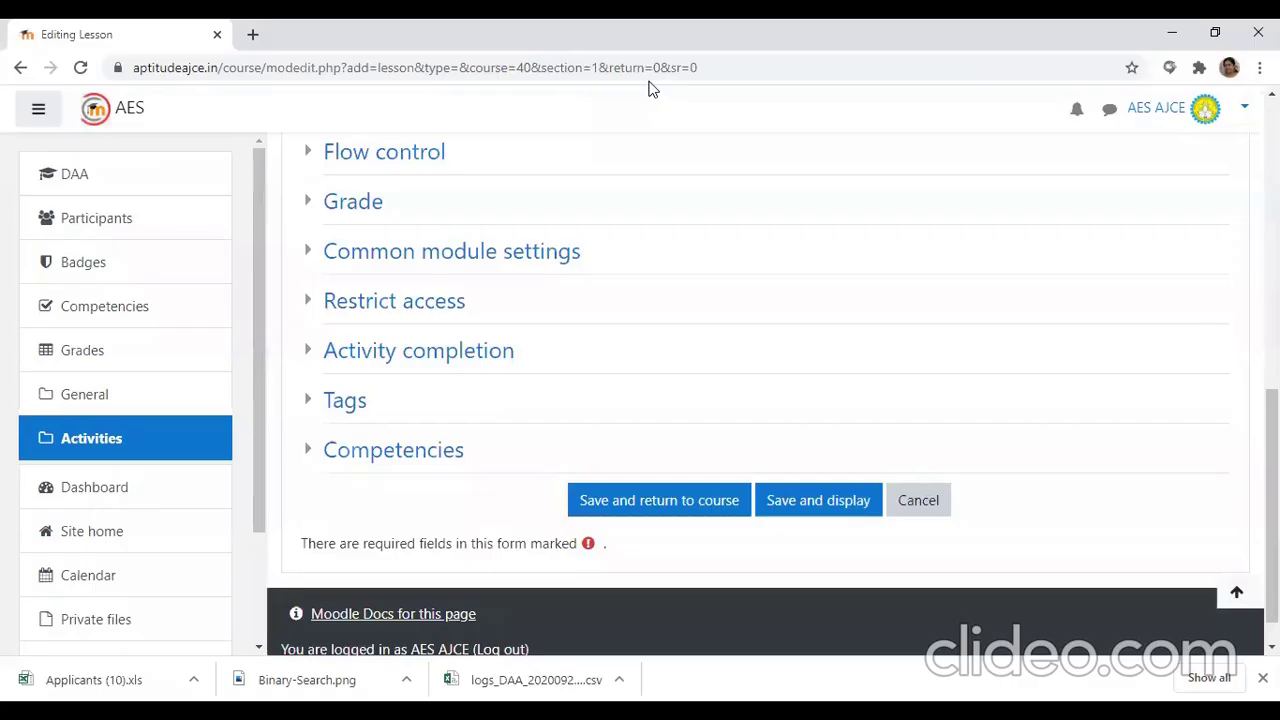
{"action": "left_click", "coordinate": [309, 156]}
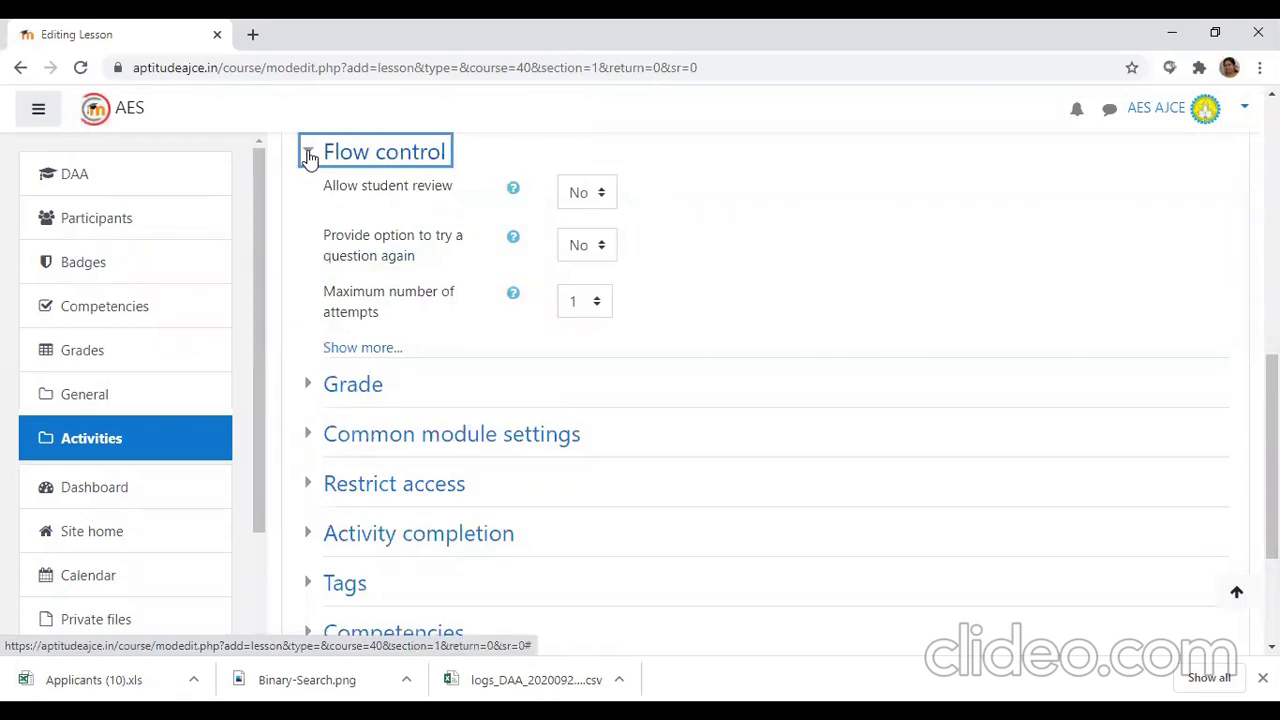
{"action": "left_click", "coordinate": [309, 156]}
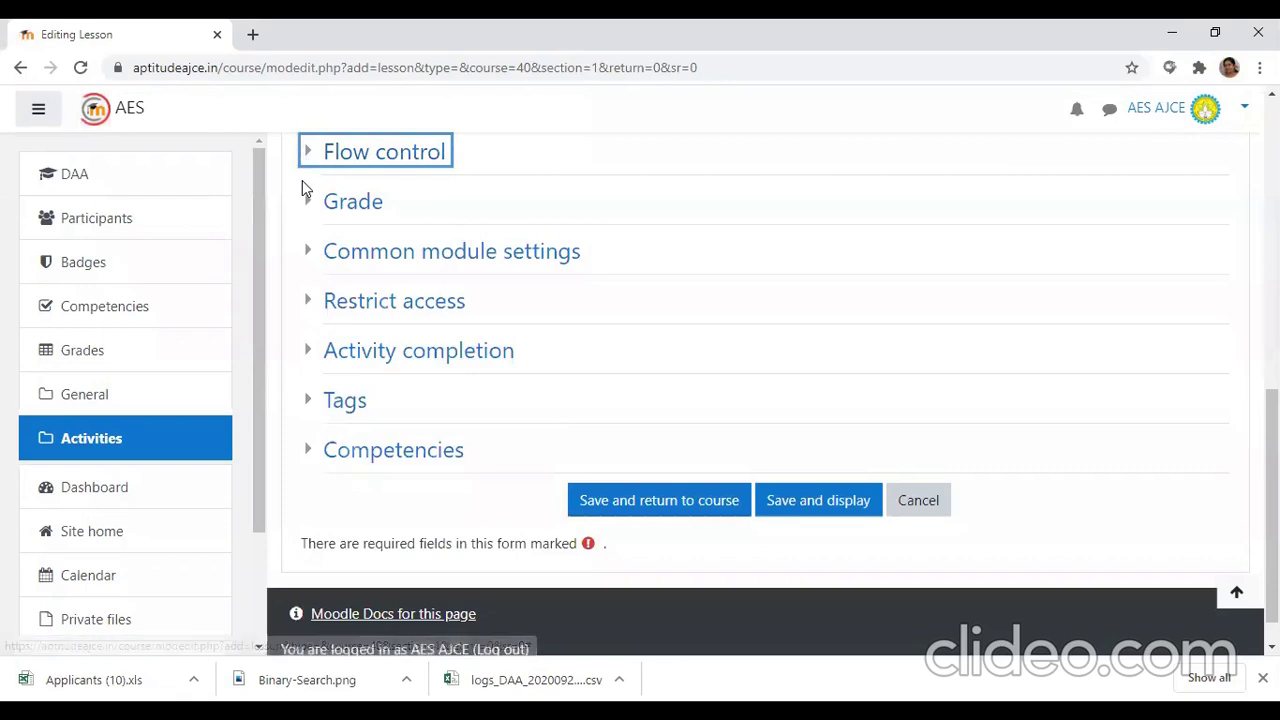
Step: Set the lesson's maximum grade to 30 and its grade to pass to 10
{"action": "left_click", "coordinate": [309, 204]}
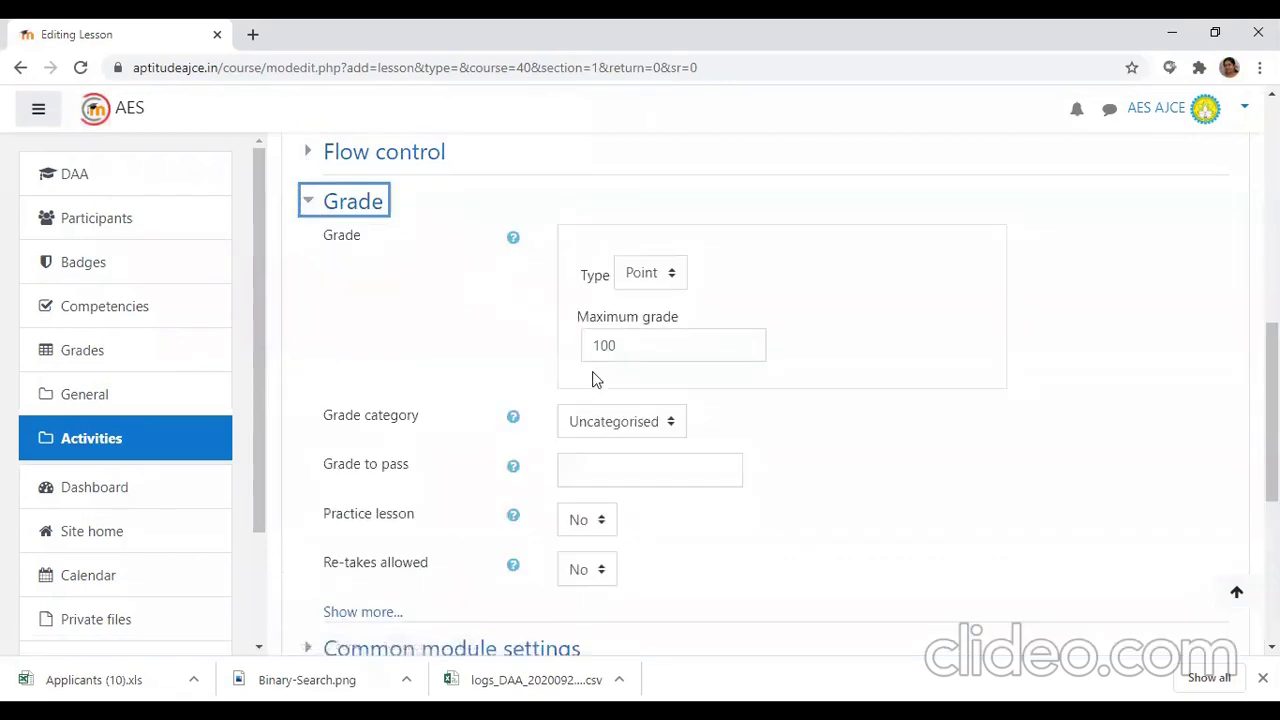
{"action": "left_click", "coordinate": [619, 345]}
{"action": "left_click_drag", "start_coordinate": [619, 345], "coordinate": [585, 345]}
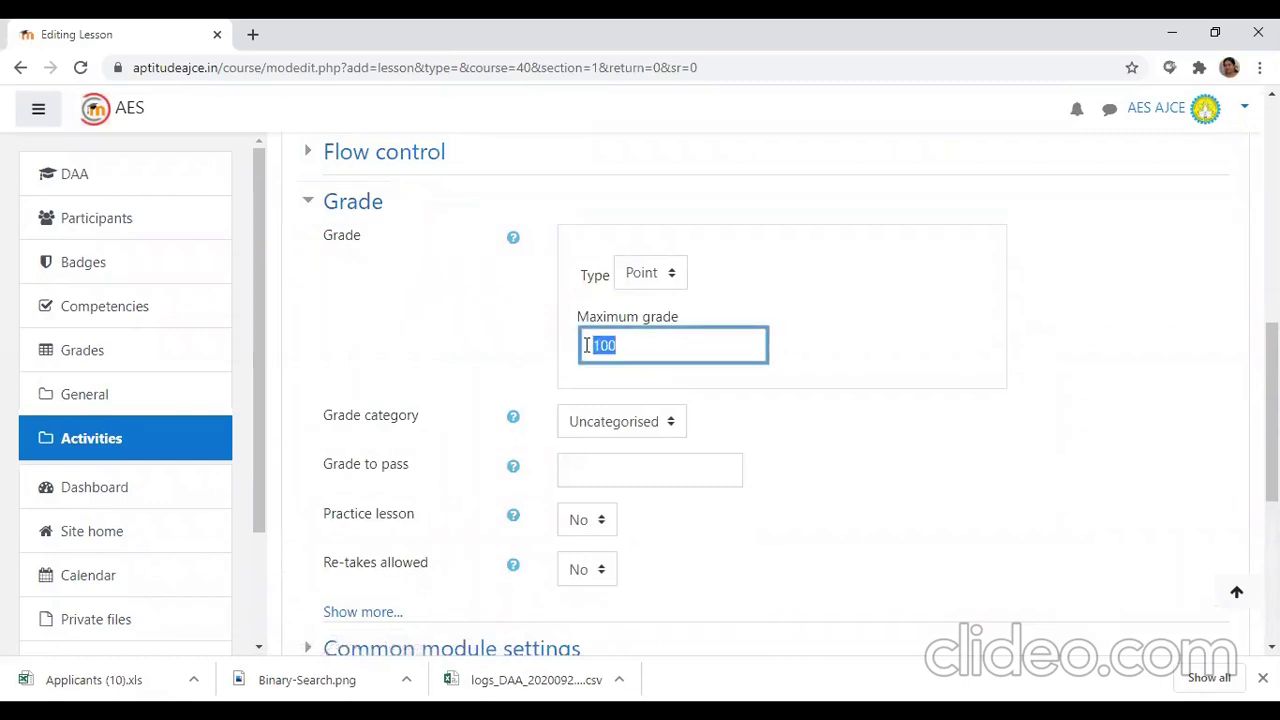
{"action": "type", "text": "30"}
{"action": "scroll", "coordinate": [491, 363], "scroll_direction": "down", "scroll_amount": 1}
{"action": "left_click_drag", "start_coordinate": [418, 386], "coordinate": [371, 381]}
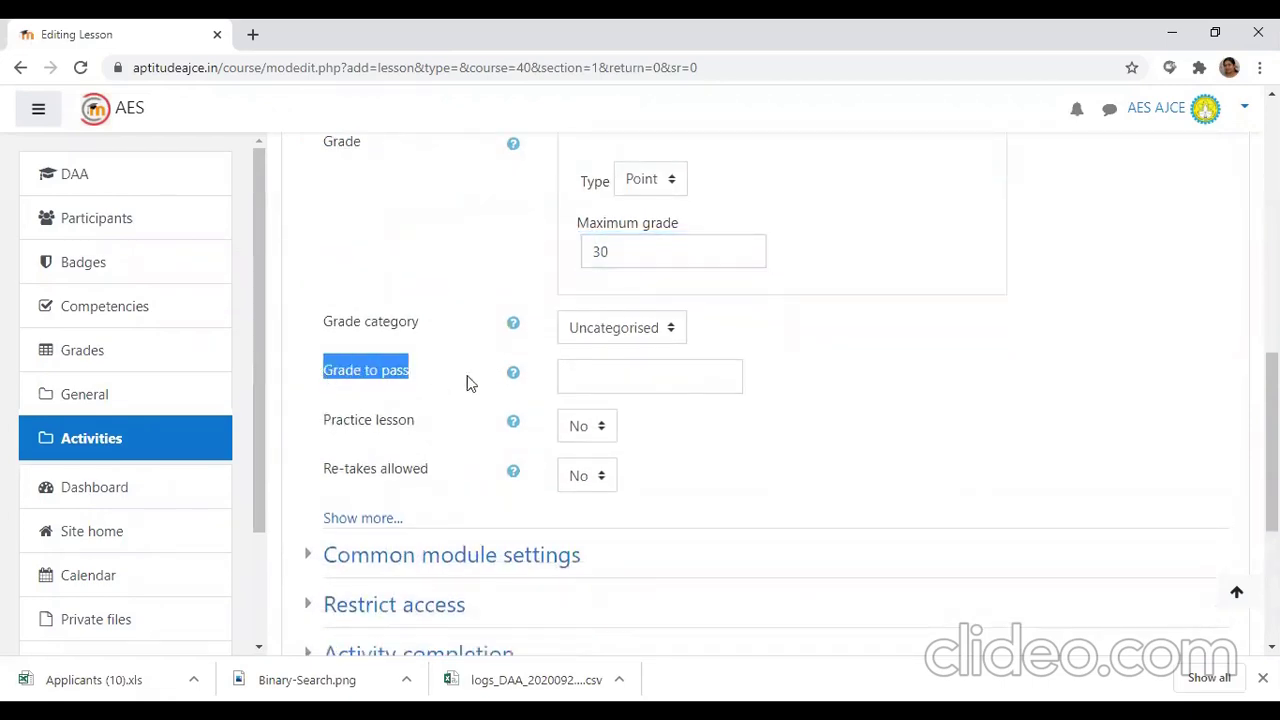
{"action": "left_click", "coordinate": [615, 371]}
{"action": "type", "text": "10"}
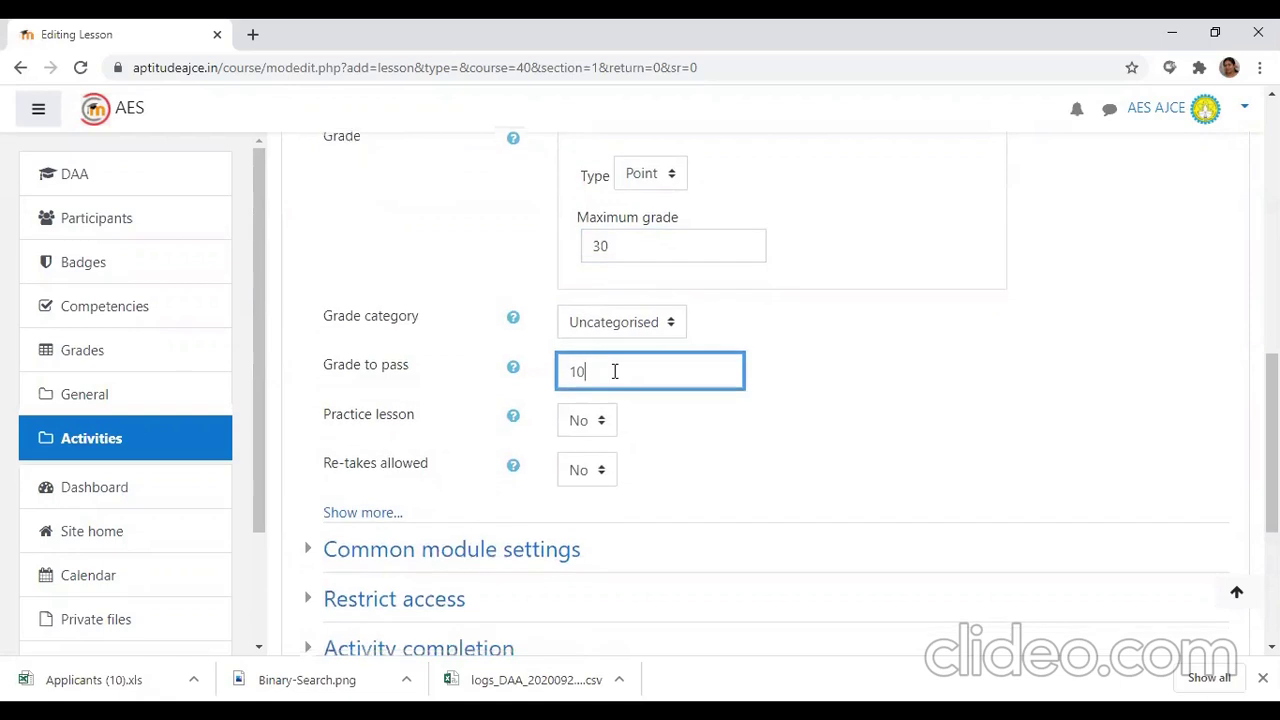
Step: Examine the choices for Re-takes allowed in the lesson's Grade settings
{"action": "scroll", "coordinate": [600, 378], "scroll_direction": "down", "scroll_amount": 1}
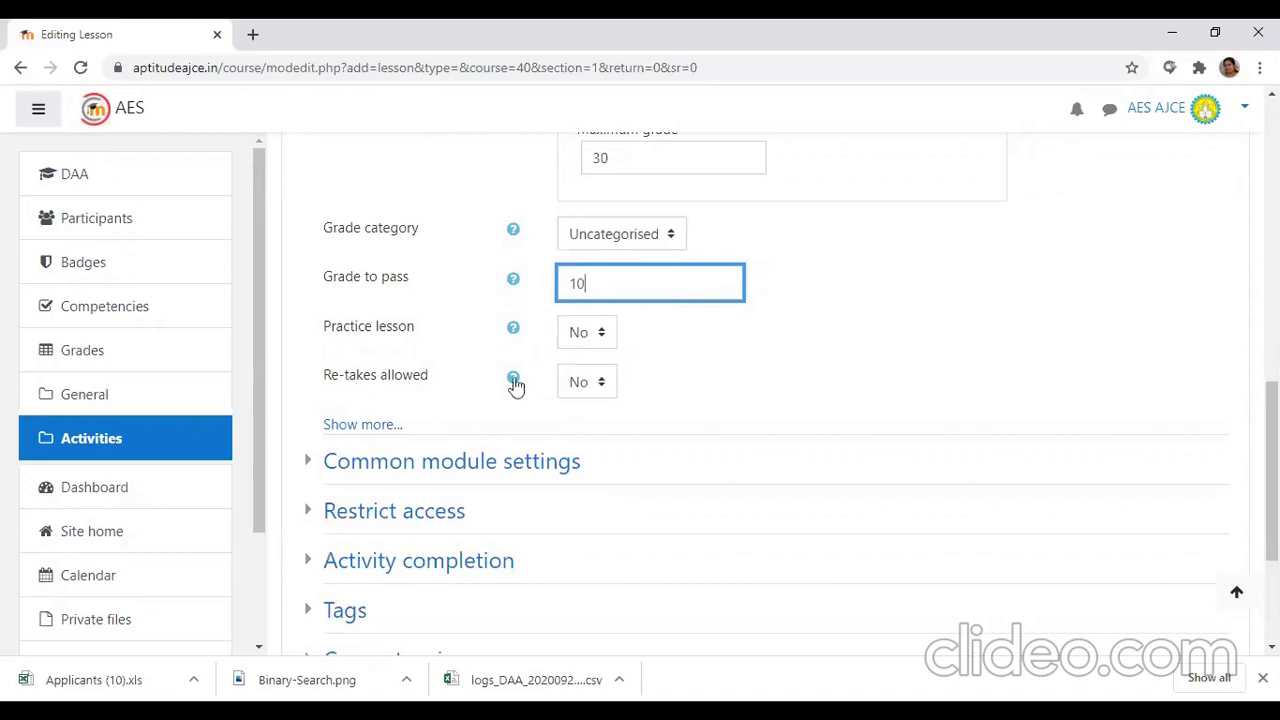
{"action": "left_click", "coordinate": [589, 390]}
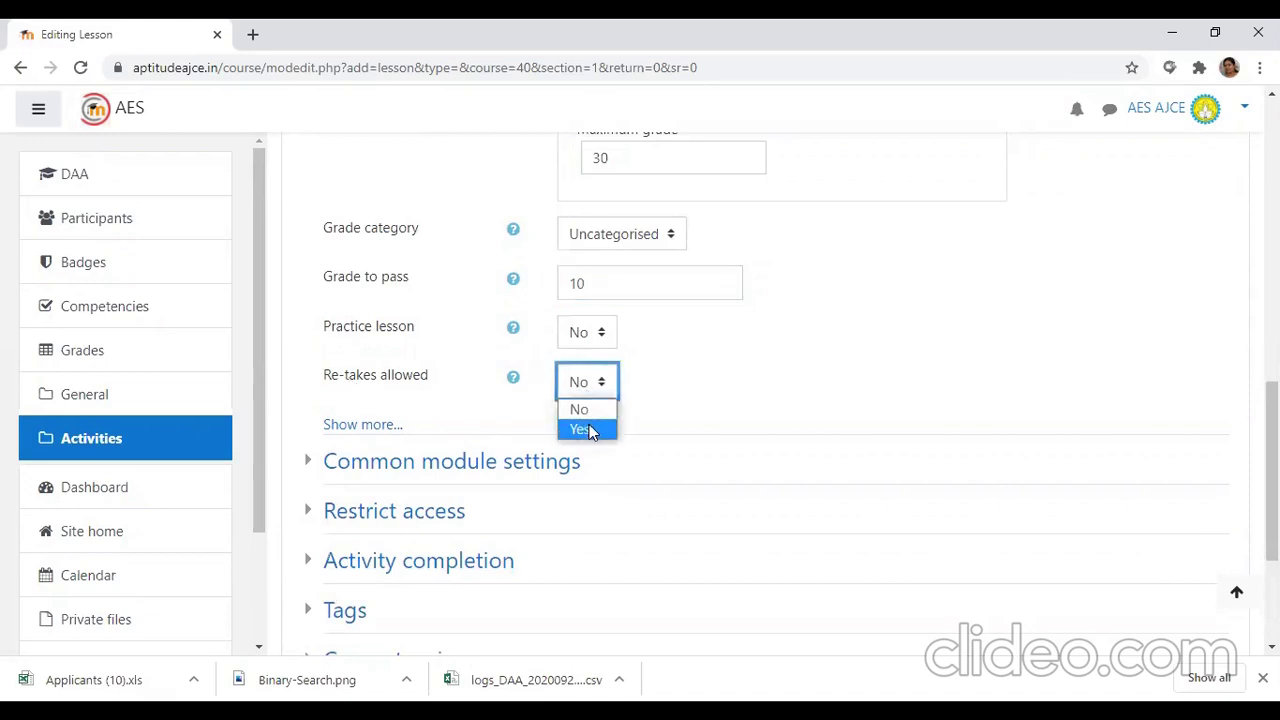
{"action": "left_click", "coordinate": [660, 374]}
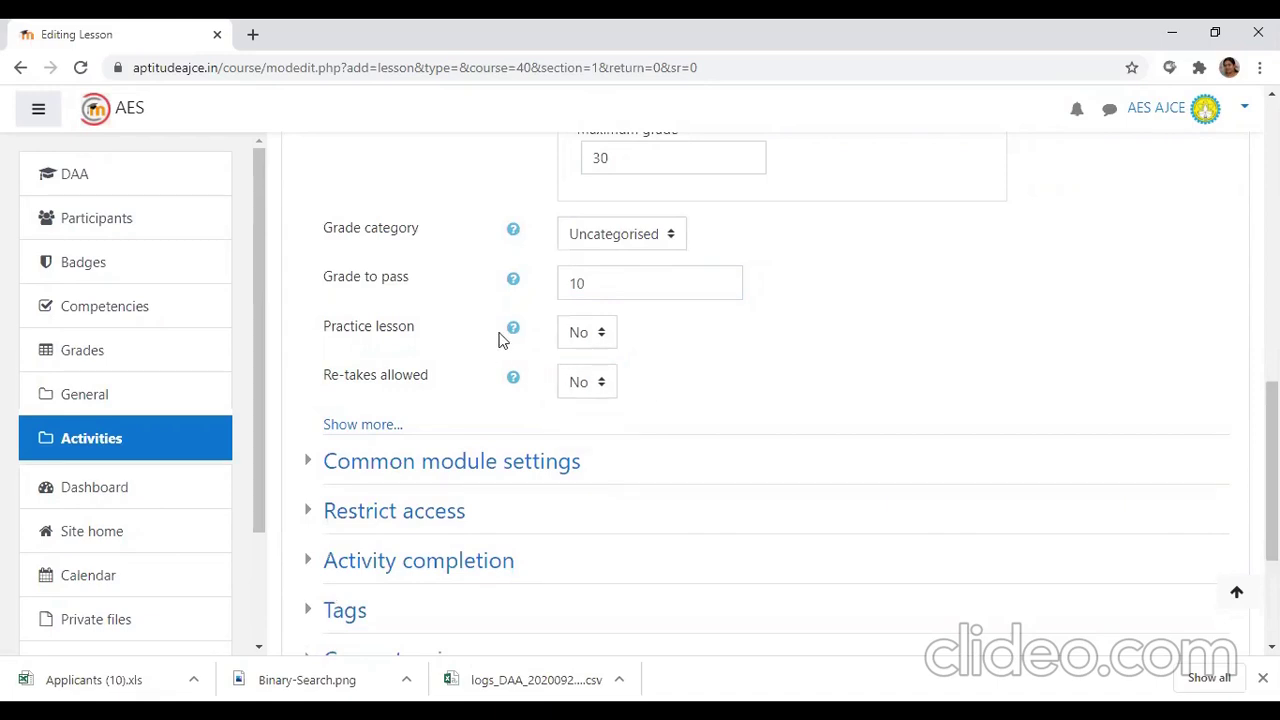
Step: Save the new Searching lesson and display its editing page
{"action": "scroll", "coordinate": [501, 340], "scroll_direction": "down", "scroll_amount": 2}
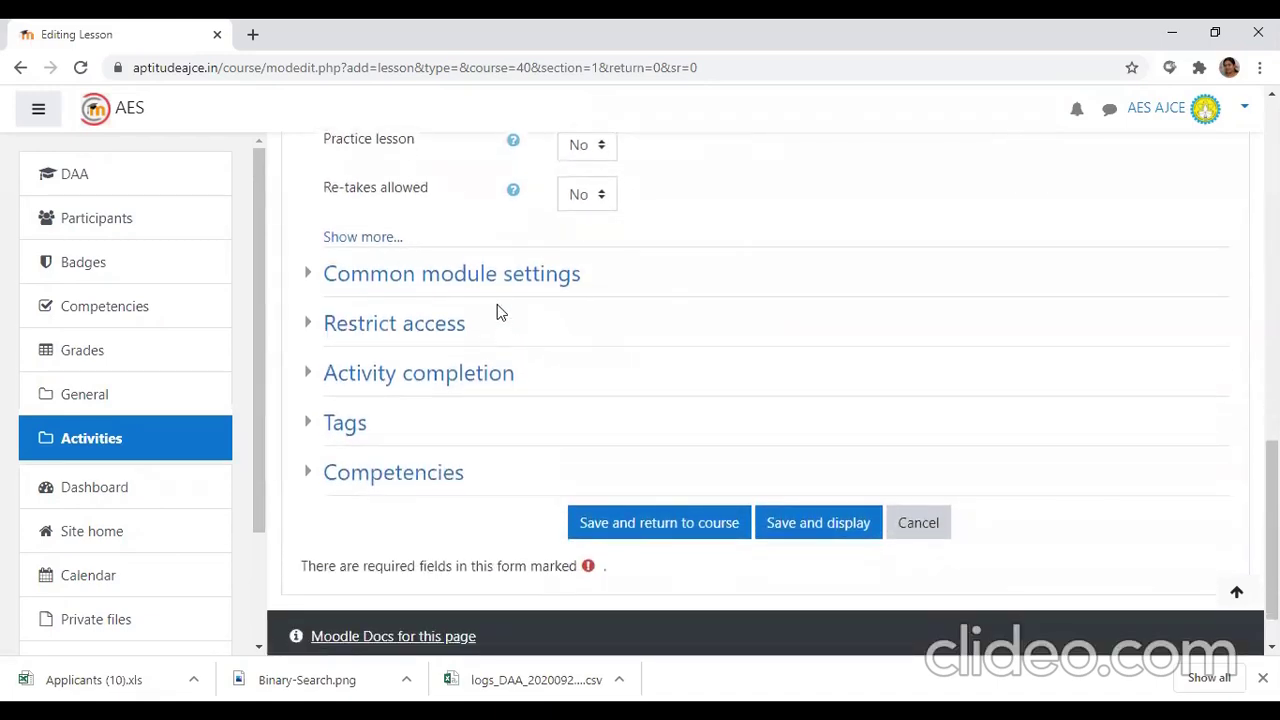
{"action": "scroll", "coordinate": [497, 304], "scroll_direction": "down", "scroll_amount": 1}
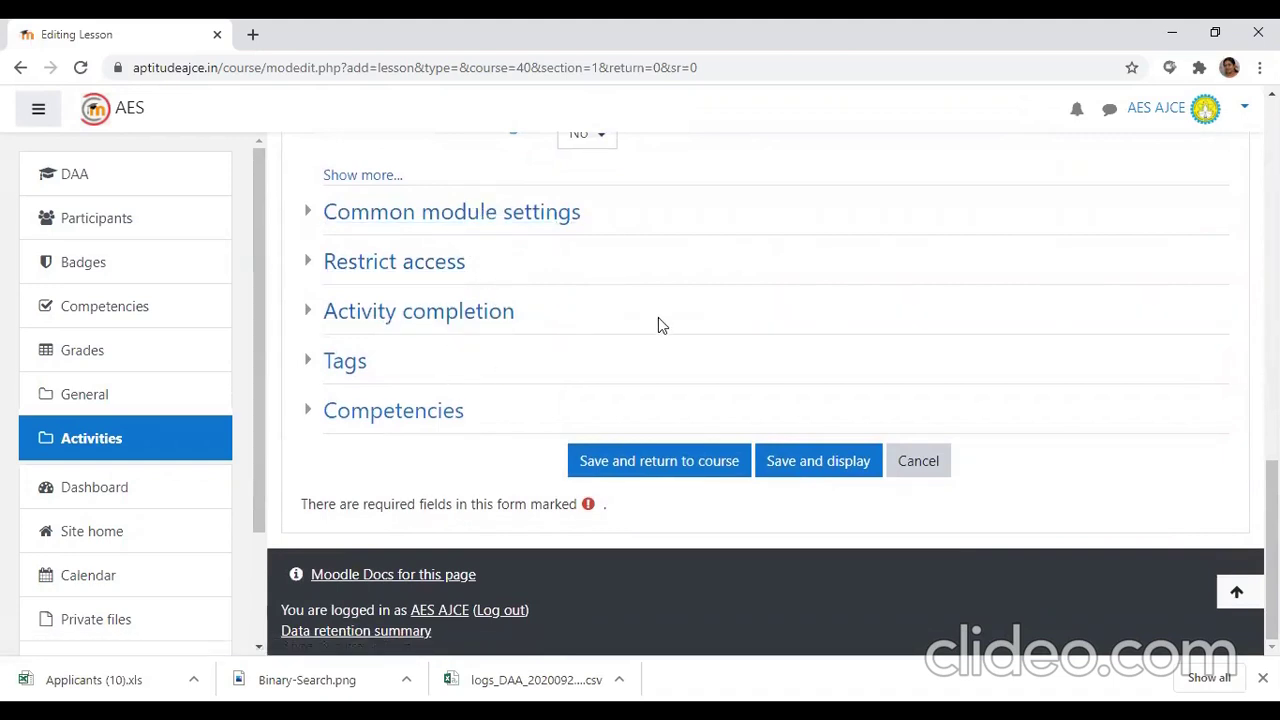
{"action": "left_click", "coordinate": [820, 463]}
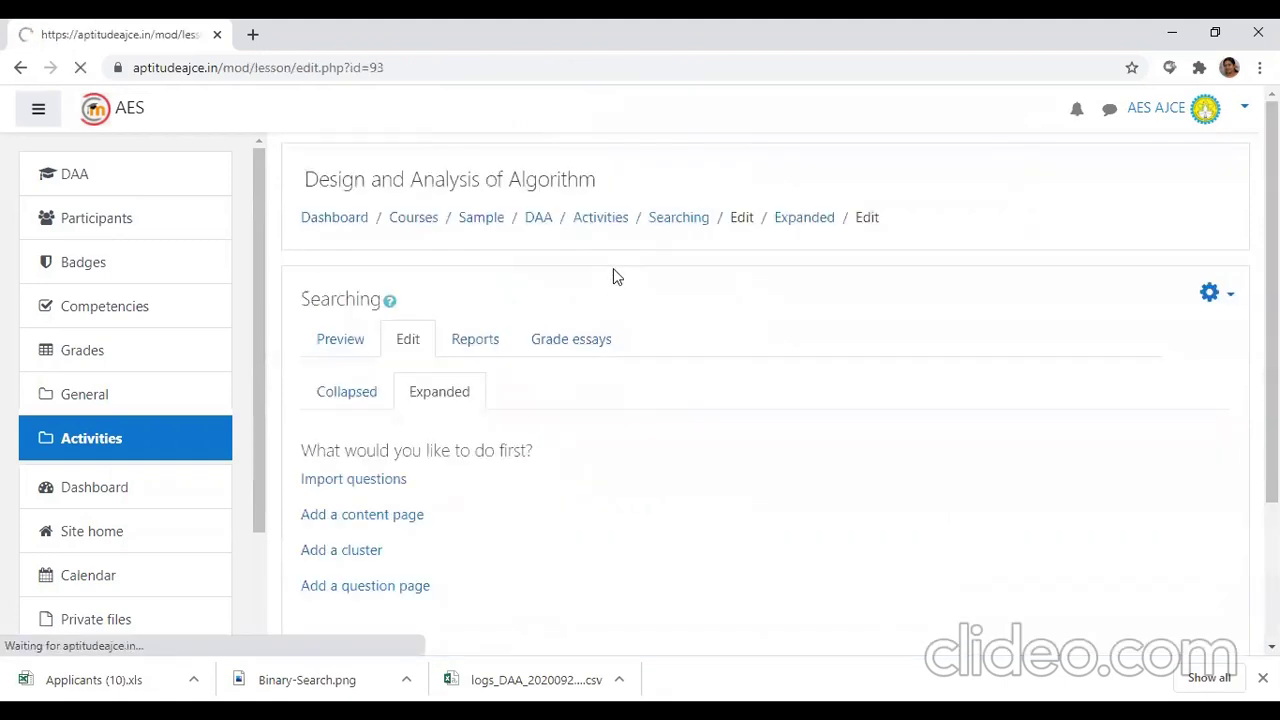